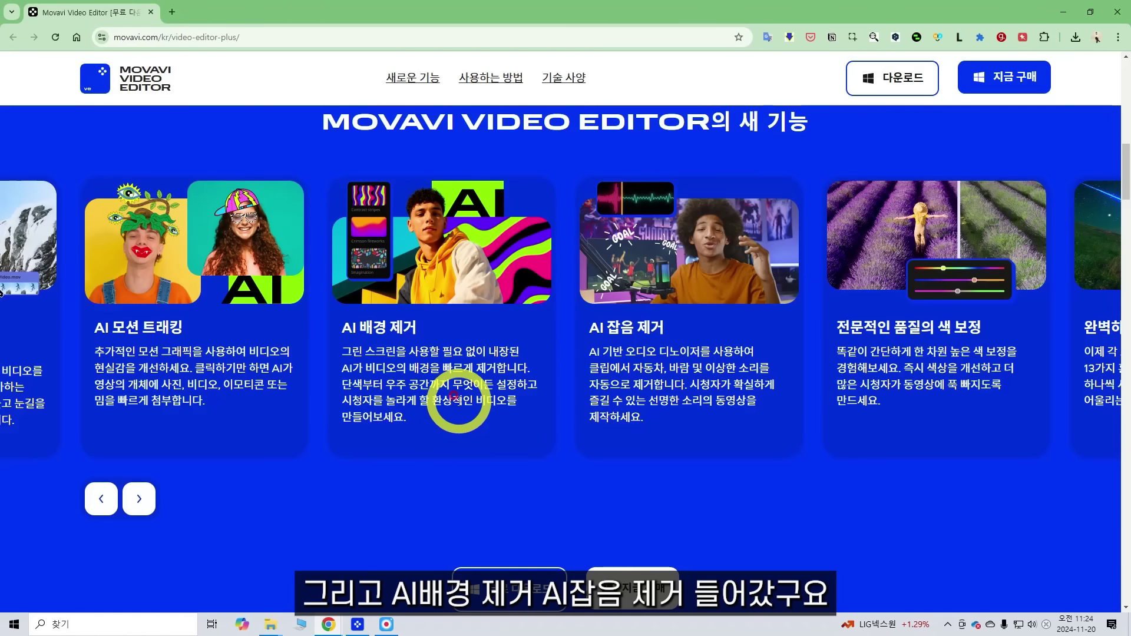
# - Browse the new features on the Movavi Video Editor page, then look up Video Editor in the site's video product list
pyautogui.click(150, 507)
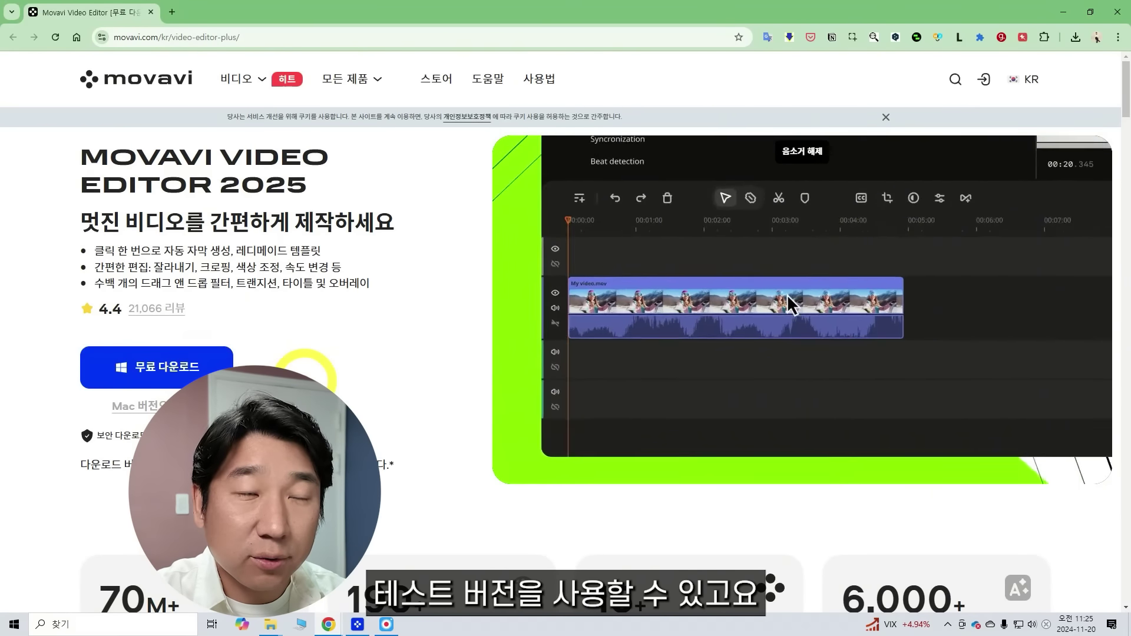
pyautogui.click(241, 86)
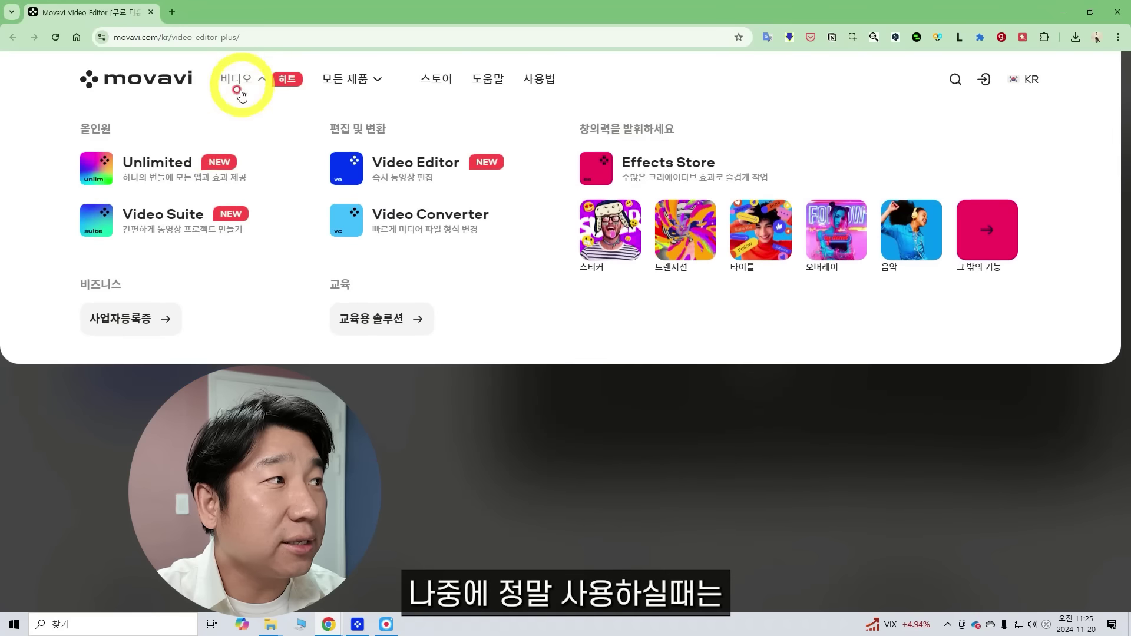
pyautogui.click(354, 167)
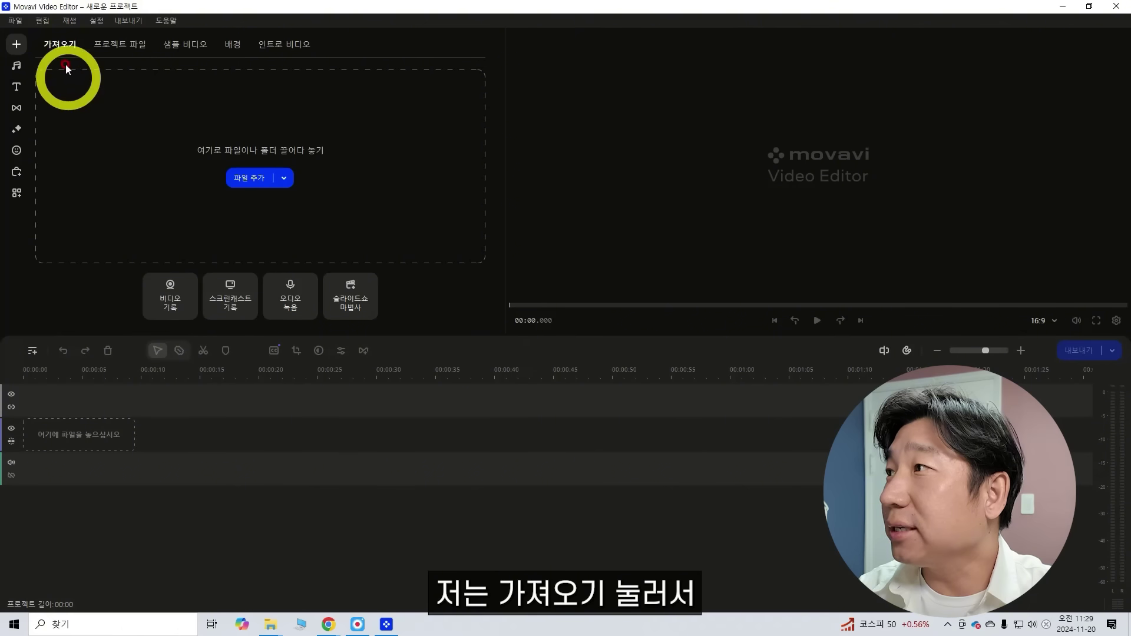
# - Import all six videos from the "1. 샘플2" folder and place them one after another on the main video track
pyautogui.click(236, 180)
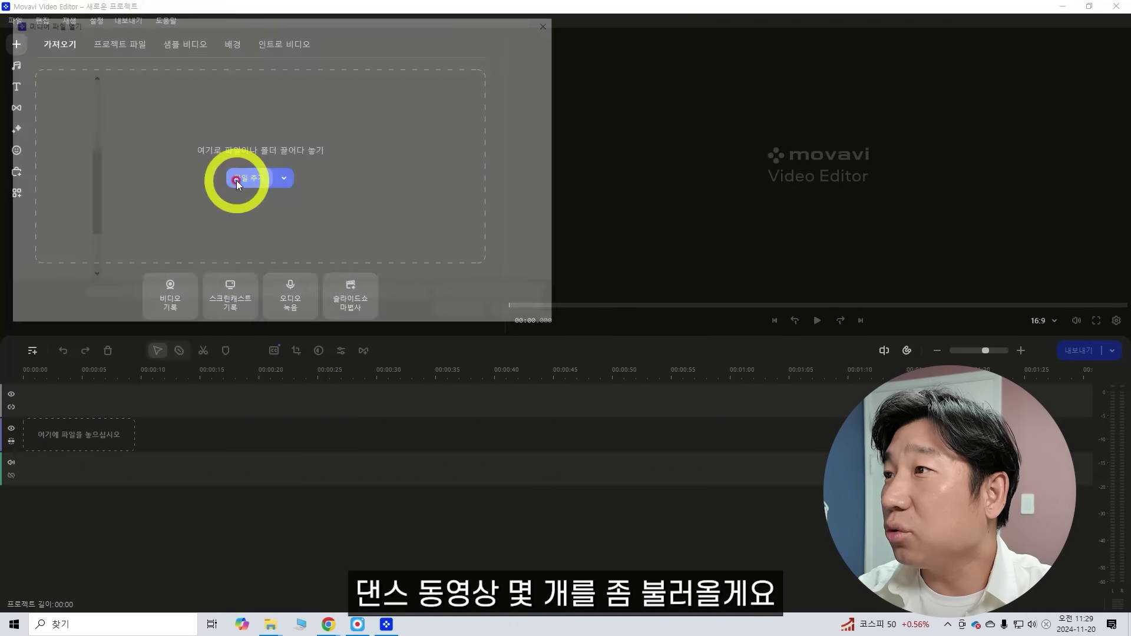
pyautogui.moveTo(503, 186); pyautogui.dragTo(165, 120)
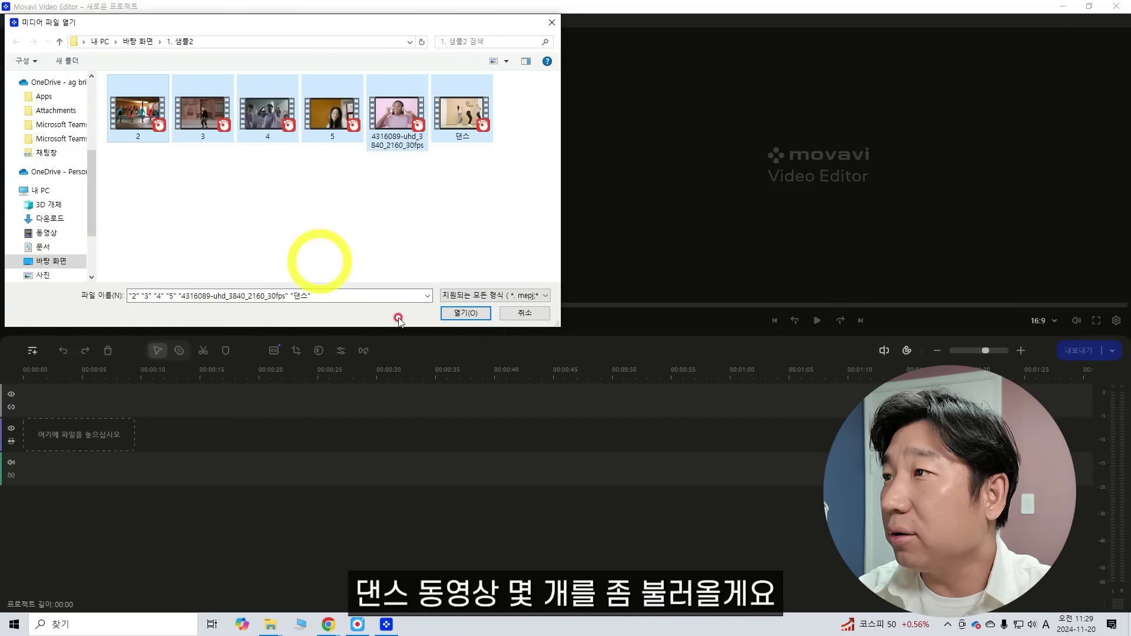
pyautogui.click(472, 313)
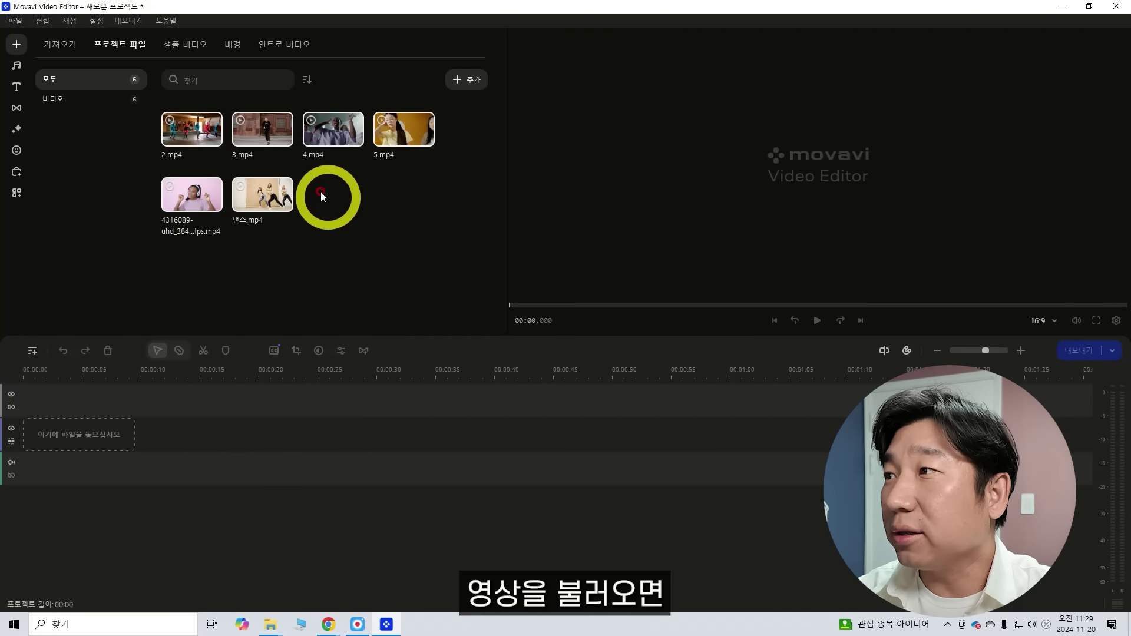
pyautogui.moveTo(330, 198); pyautogui.dragTo(159, 109)
pyautogui.moveTo(275, 138); pyautogui.dragTo(93, 461)
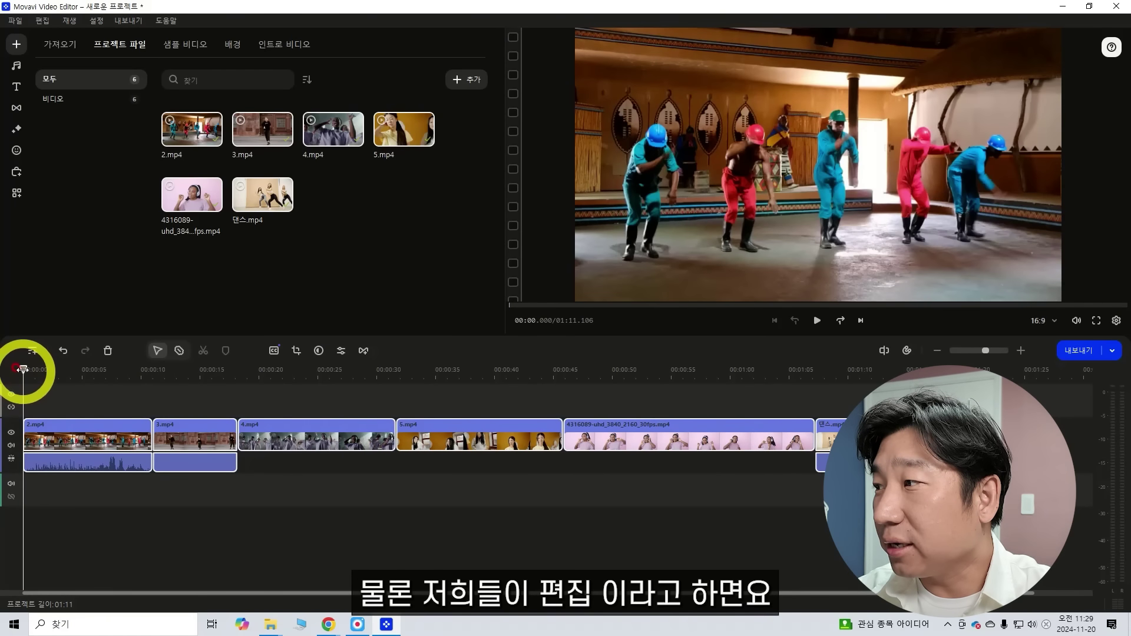
# - Split 2.mp4 at about 5 seconds, deleting its second part and the gap it leaves
pyautogui.moveTo(23, 369); pyautogui.dragTo(82, 378)
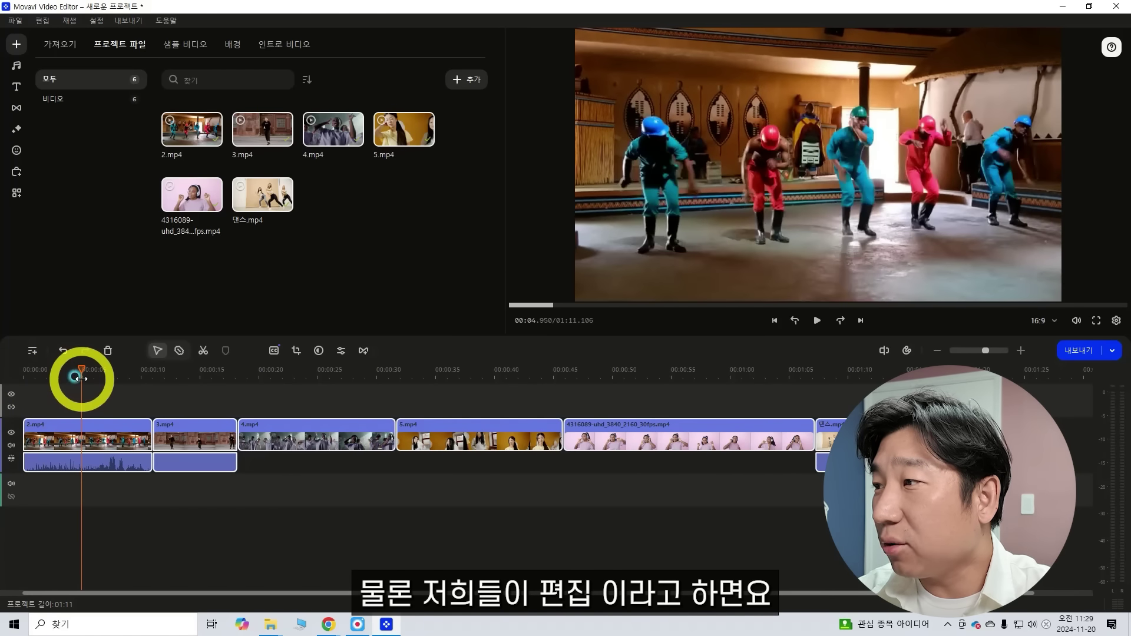
pyautogui.click(202, 353)
pyautogui.click(120, 429)
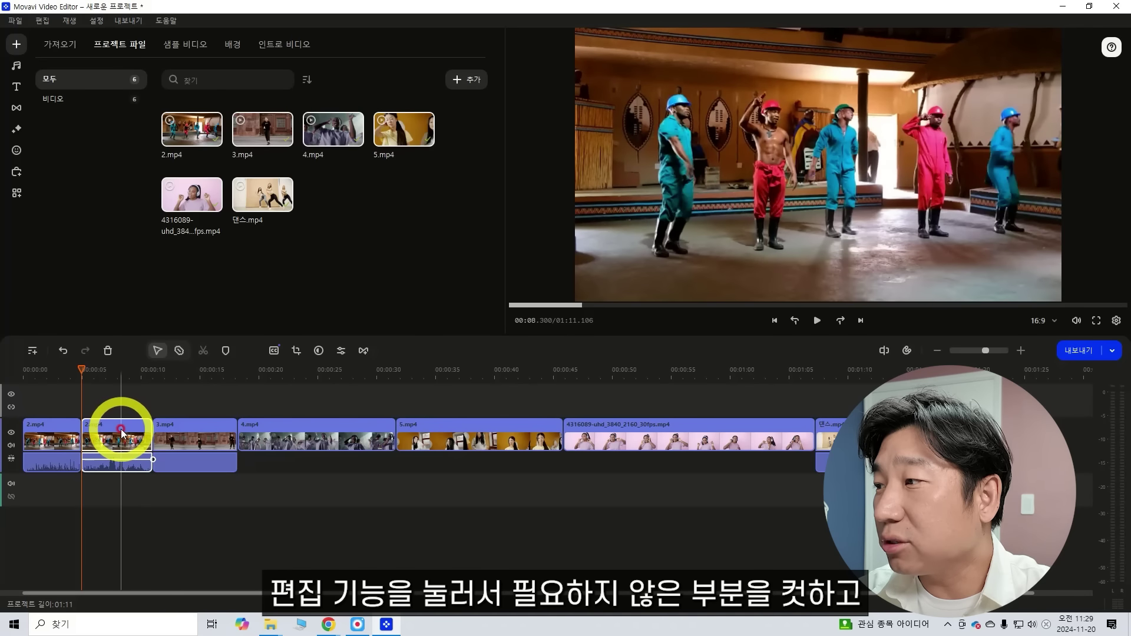
pyautogui.press('Delete')
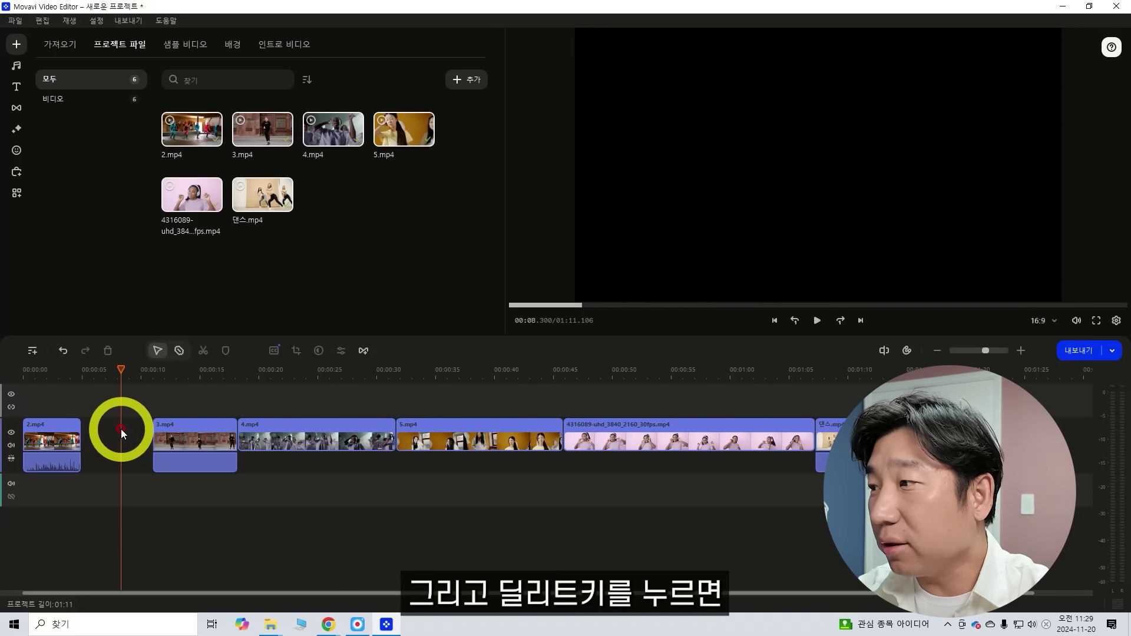
pyautogui.click(109, 431)
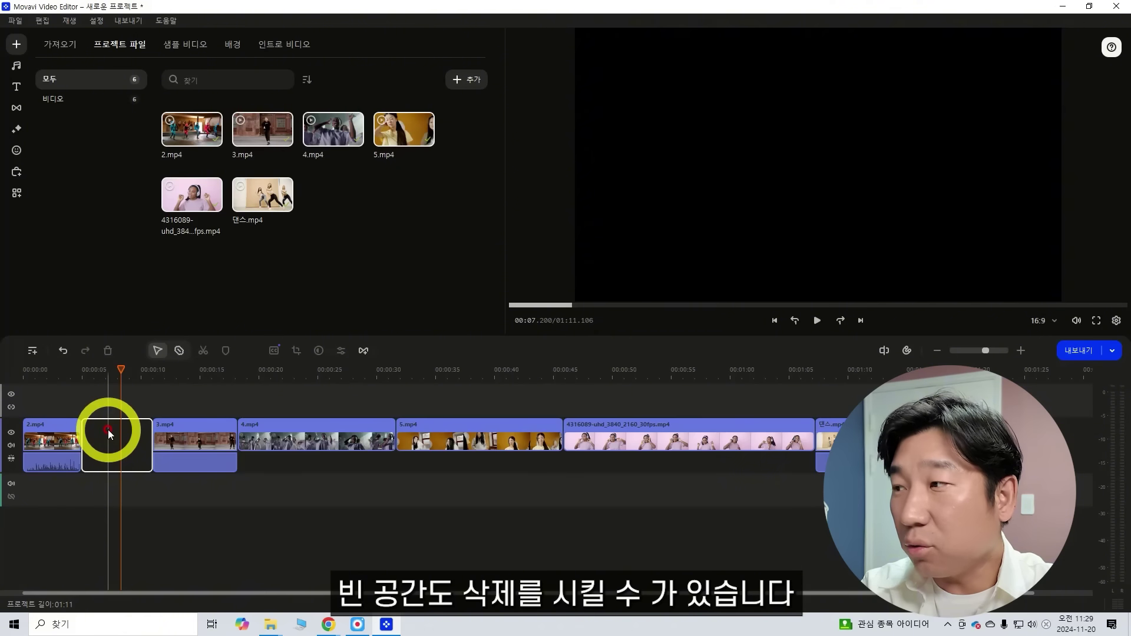
pyautogui.press('Delete')
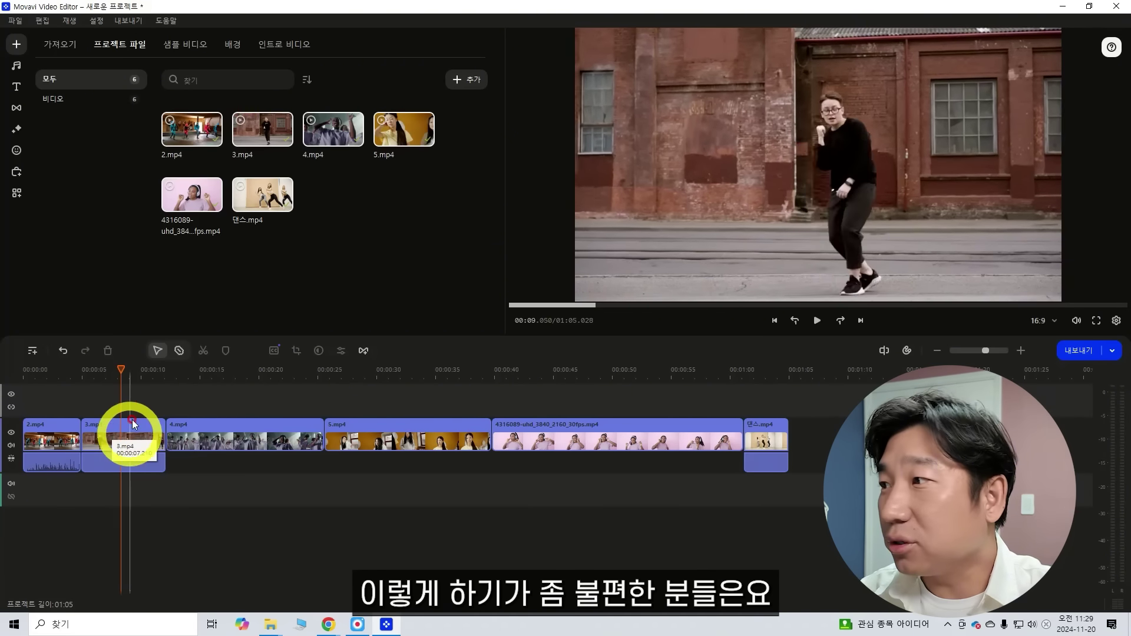
# - Split 3.mp4, 4.mp4 and 5.mp4 once each at about 8, 18.5 and 32 seconds, and the 4316089-uhd clip at about 47 and 55.6 seconds
pyautogui.click(177, 351)
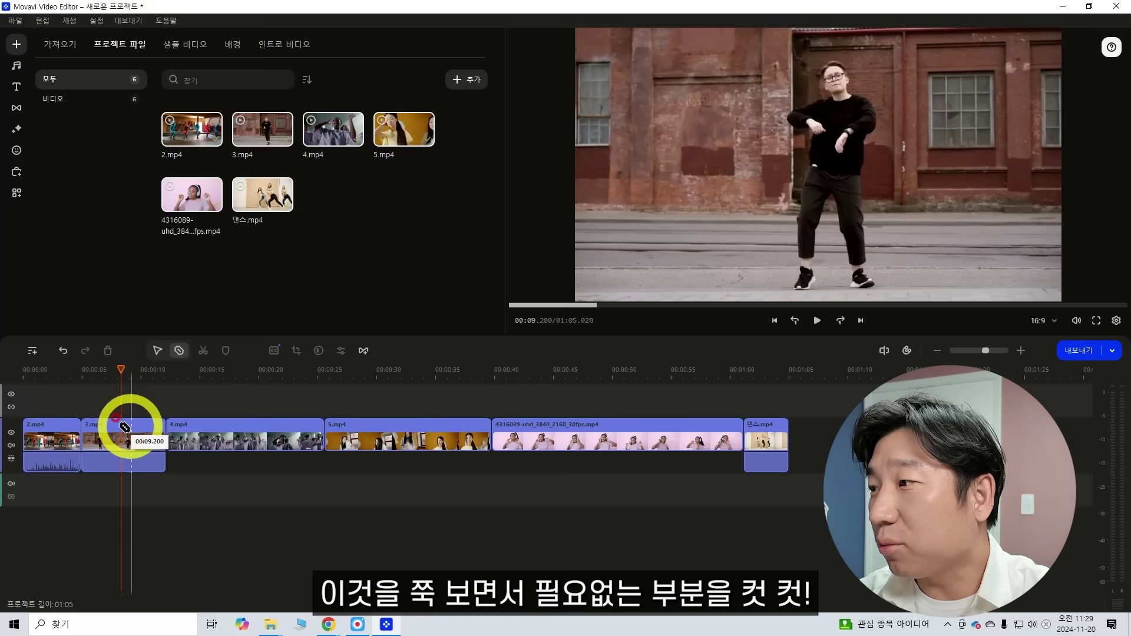
pyautogui.click(120, 436)
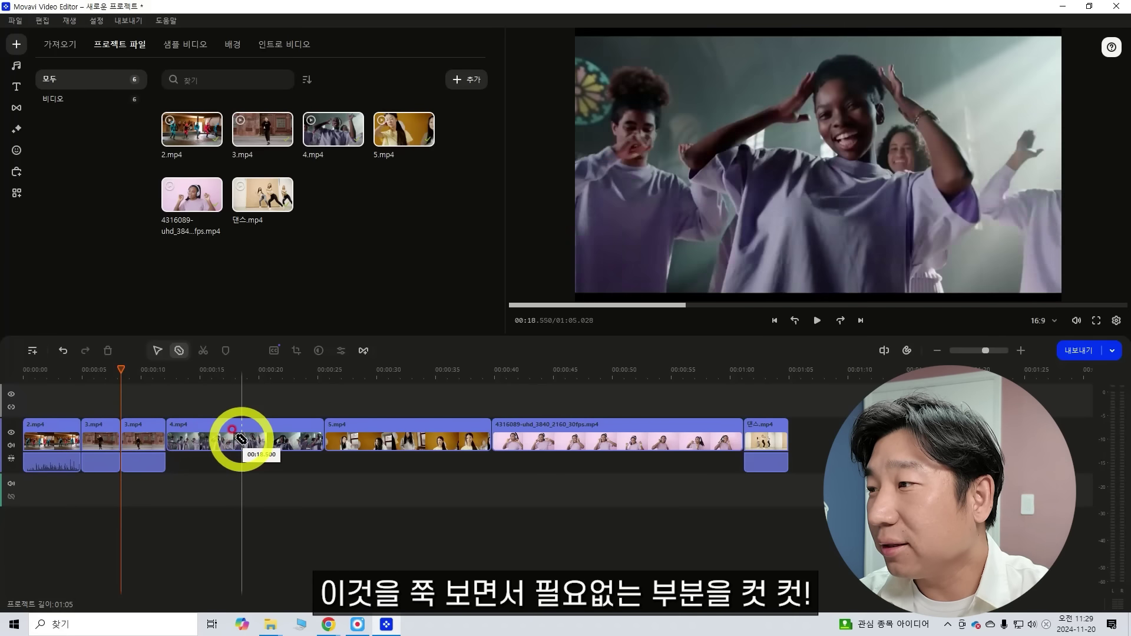
pyautogui.click(241, 435)
pyautogui.click(396, 436)
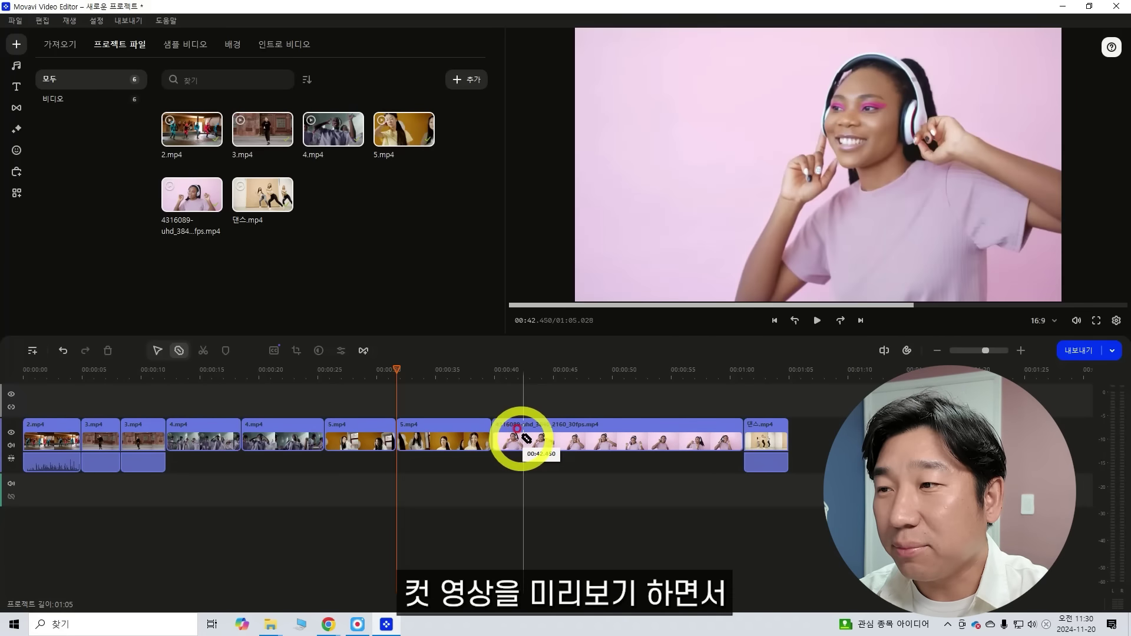
pyautogui.click(578, 439)
pyautogui.click(678, 439)
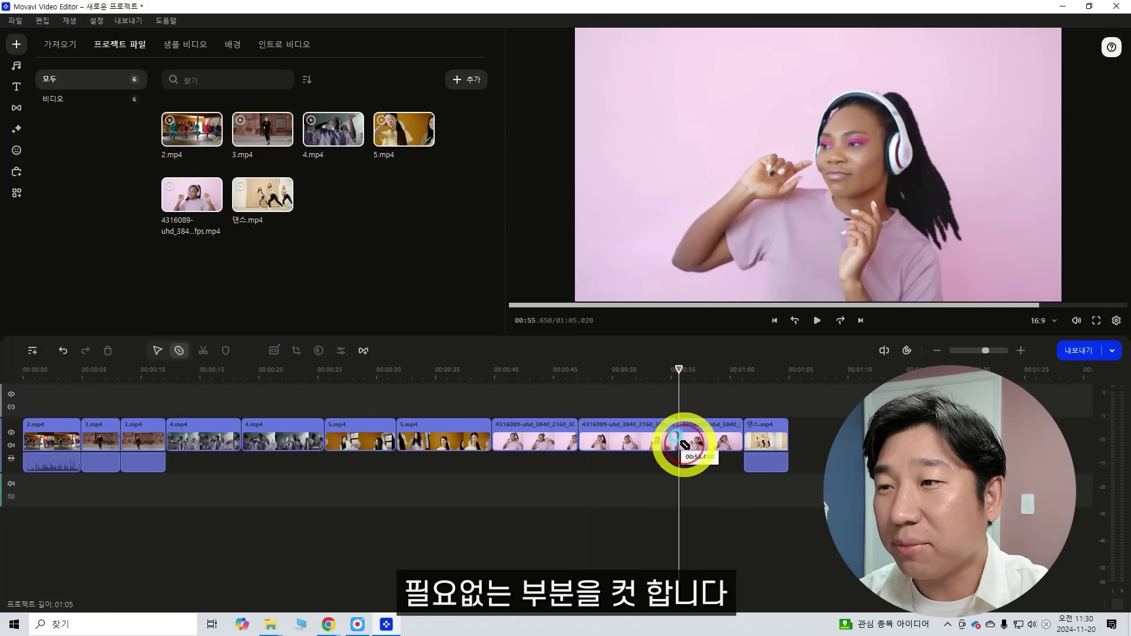
# - Delete the first pieces of 3.mp4, 4.mp4 and 5.mp4 and both outer pieces of the 4316089-uhd clip from the video track
pyautogui.click(156, 352)
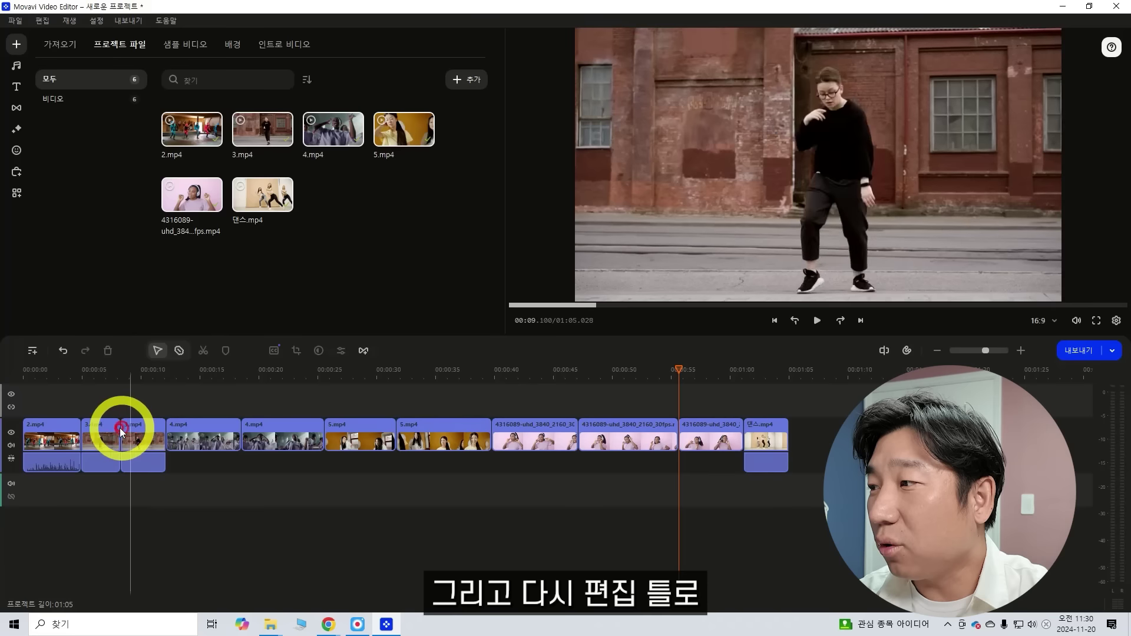
pyautogui.click(101, 433)
pyautogui.press('Delete')
pyautogui.click(220, 439)
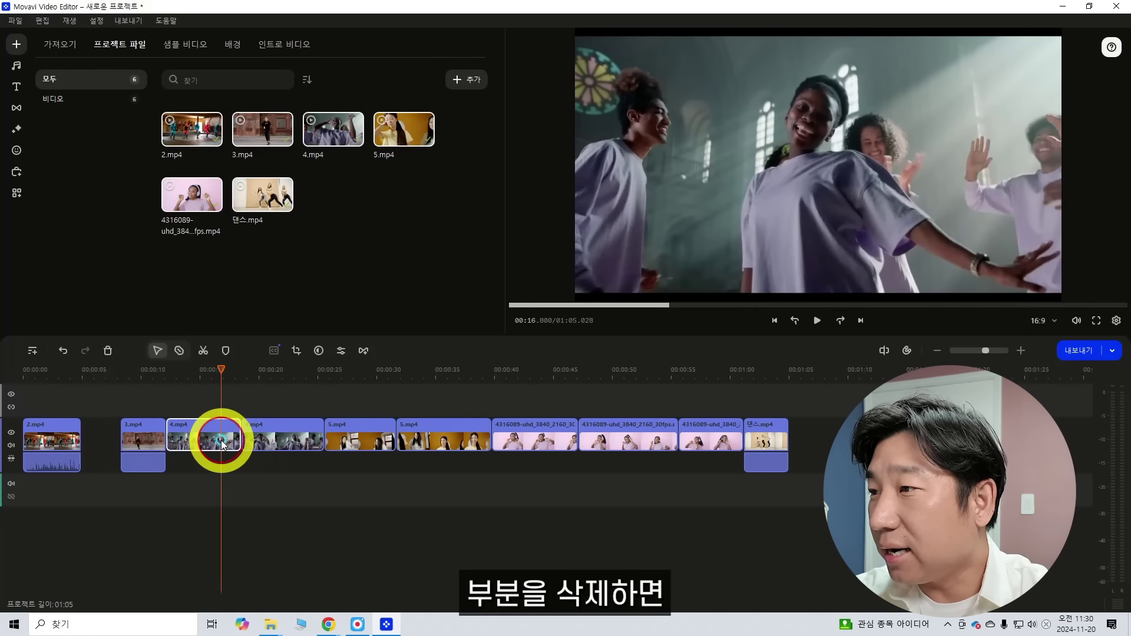
pyautogui.press('Delete')
pyautogui.click(356, 442)
pyautogui.press('Delete')
pyautogui.click(494, 442)
pyautogui.press('Delete')
pyautogui.click(709, 439)
pyautogui.press('Delete')
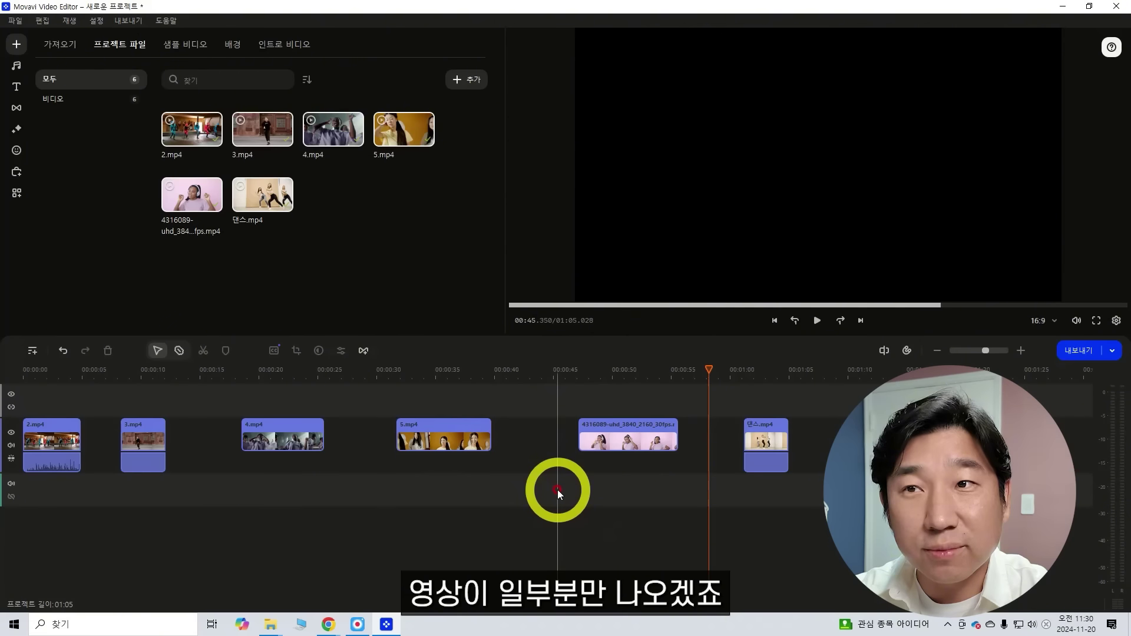
# - Remove all empty gaps between the remaining clips so they play back to back
pyautogui.click(94, 436)
pyautogui.press('Delete')
pyautogui.click(176, 445)
pyautogui.press('Delete')
pyautogui.click(252, 449)
pyautogui.press('Delete')
pyautogui.click(306, 436)
pyautogui.press('Delete')
pyautogui.click(419, 443)
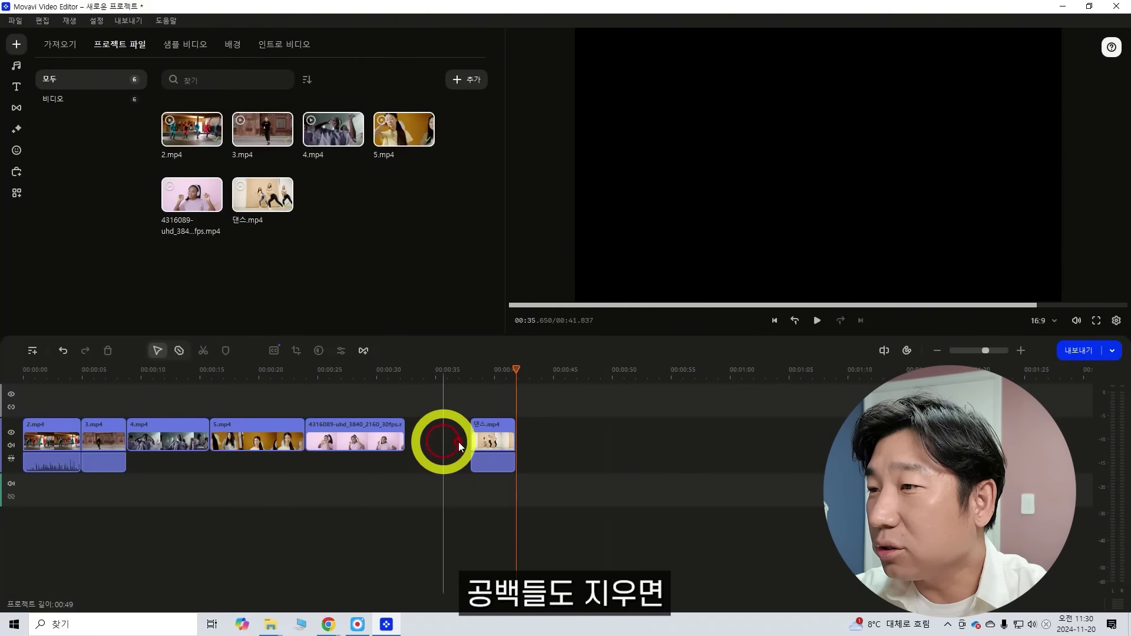
pyautogui.press('Delete')
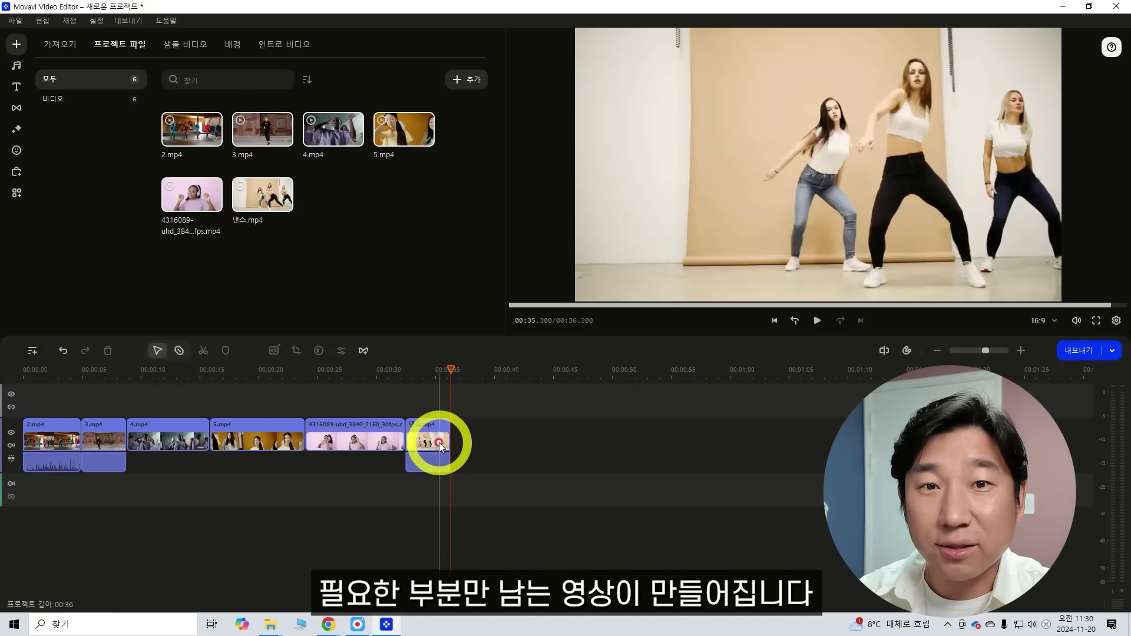
# - Find the "Vinyl vibes - intro" among the intro videos and insert it at the start of the timeline, before 2.mp4
pyautogui.click(451, 371)
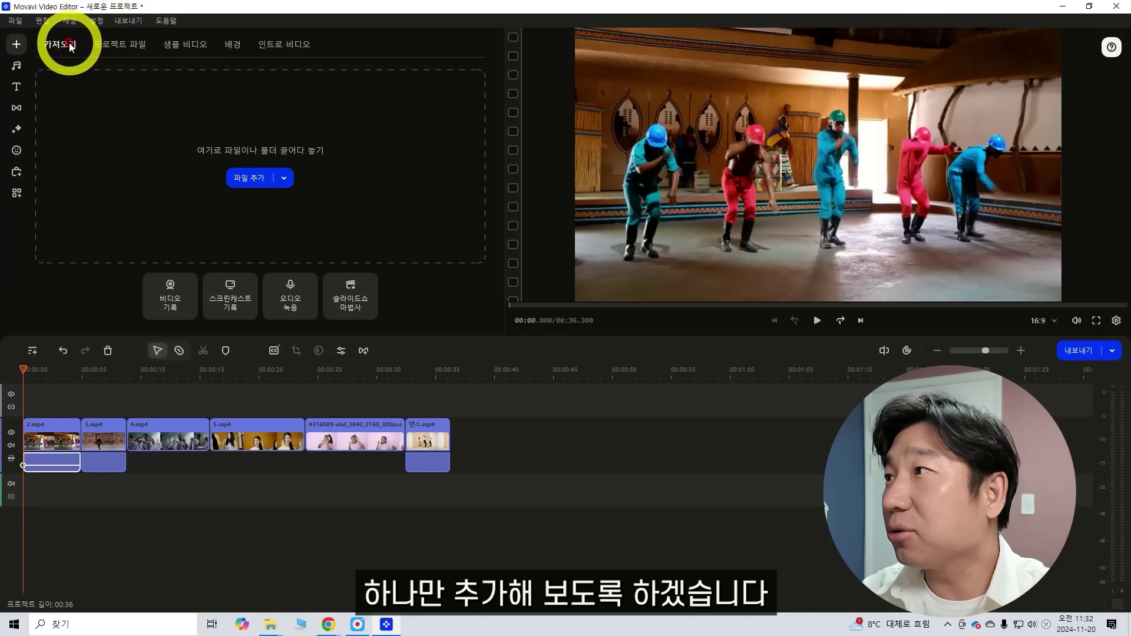
pyautogui.click(229, 50)
pyautogui.click(275, 50)
pyautogui.click(226, 49)
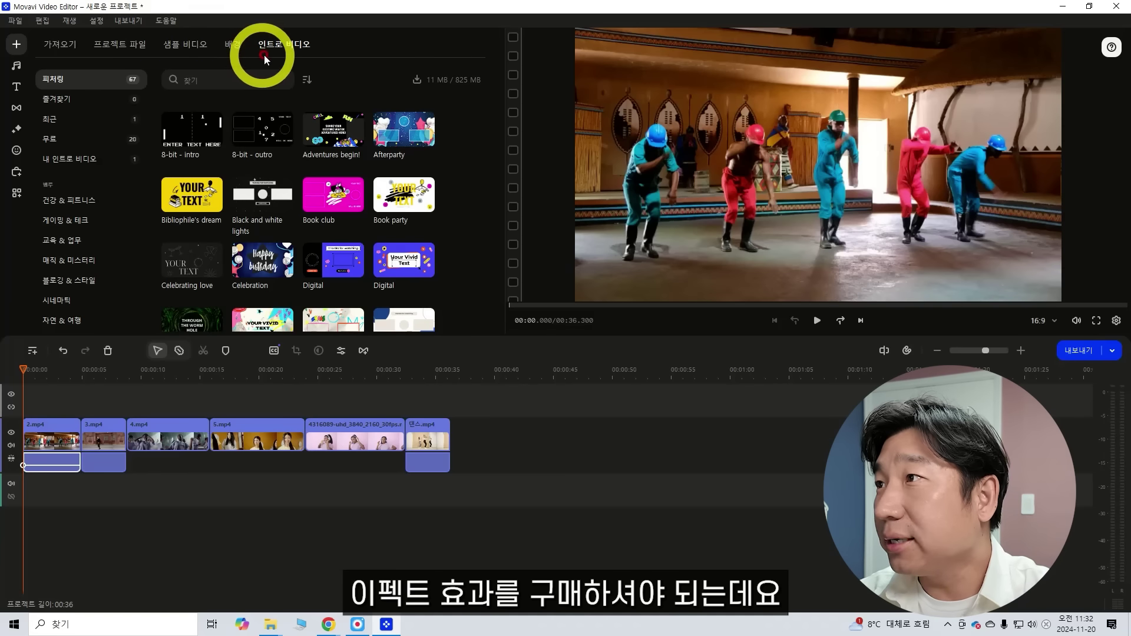
pyautogui.scroll(-10, 412, 172)
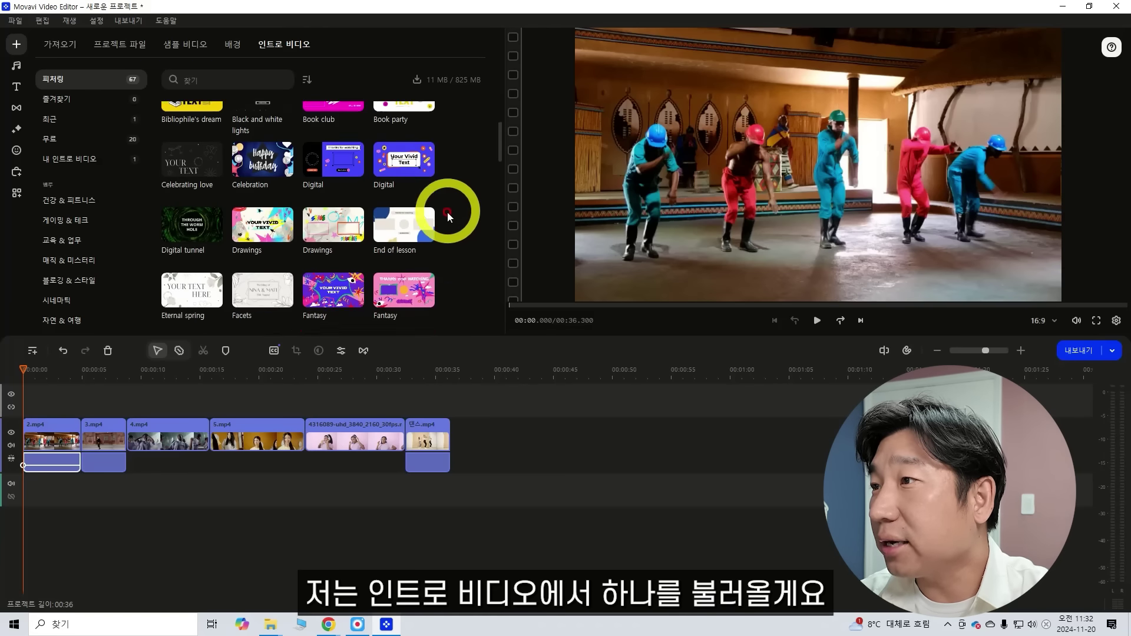
pyautogui.scroll(-10, 448, 224)
pyautogui.click(413, 209)
pyautogui.moveTo(412, 214); pyautogui.dragTo(55, 419)
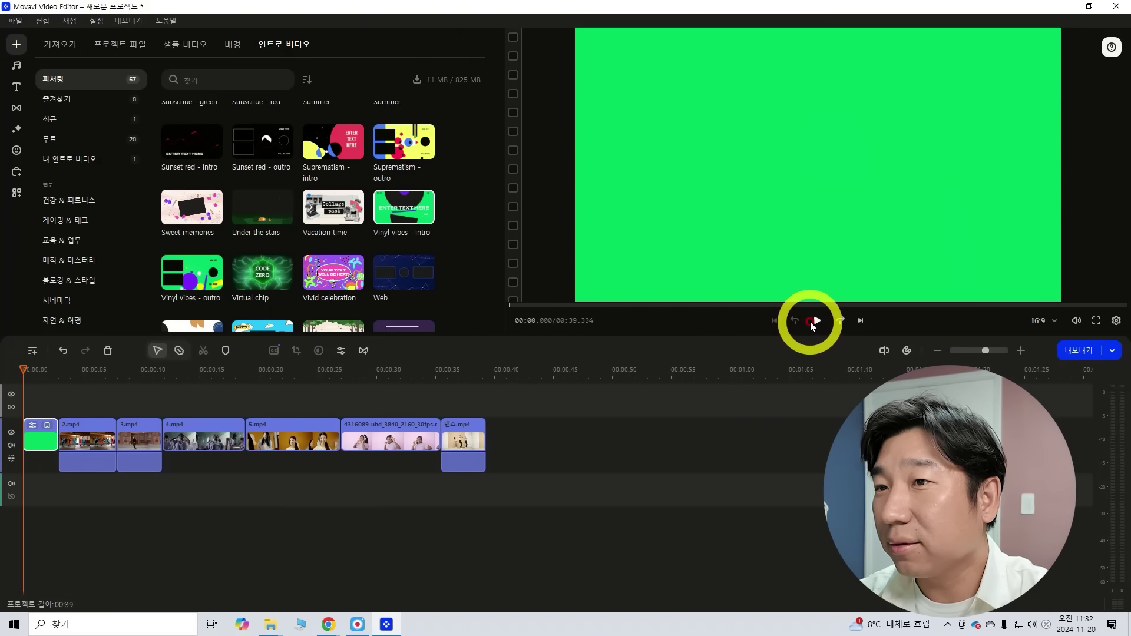
# - Play the added intro and pause at about 2 seconds to check its title text
pyautogui.click(817, 320)
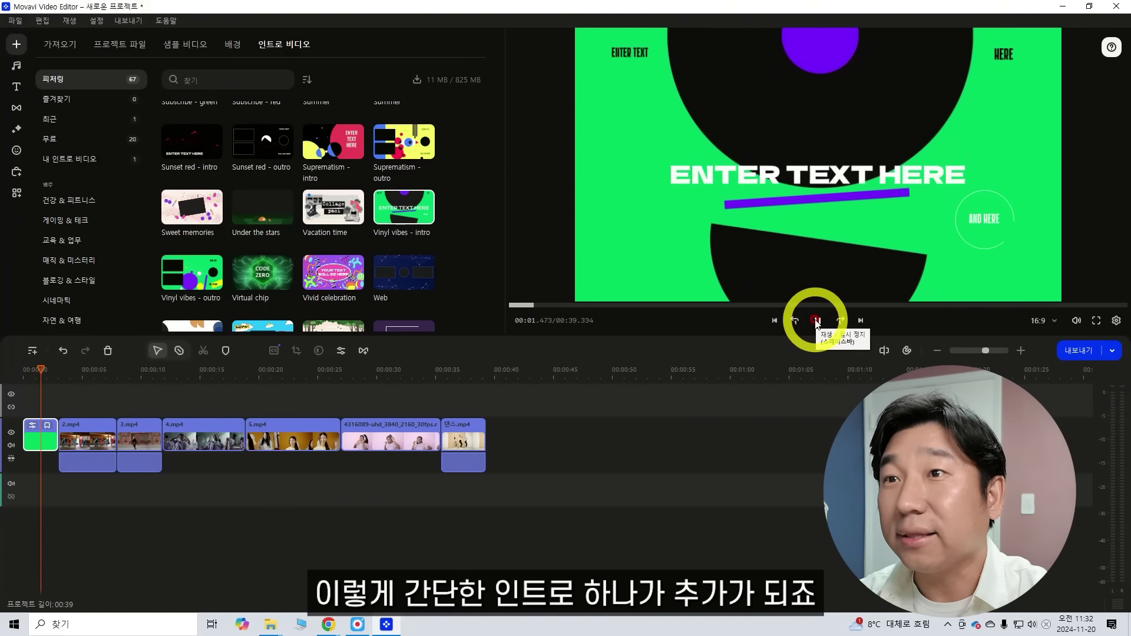
pyautogui.click(817, 321)
pyautogui.click(774, 174)
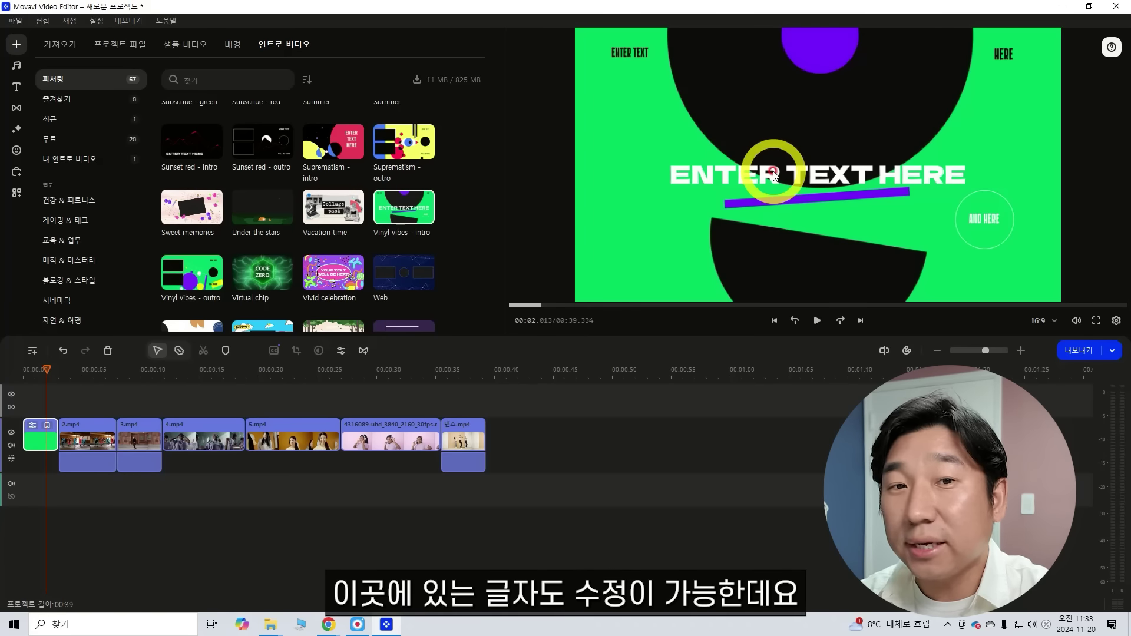
# - Replace the intro's main title "ENTER TEXT HERE" with "today's diary", center-align it and apply the clip edits
pyautogui.click(34, 426)
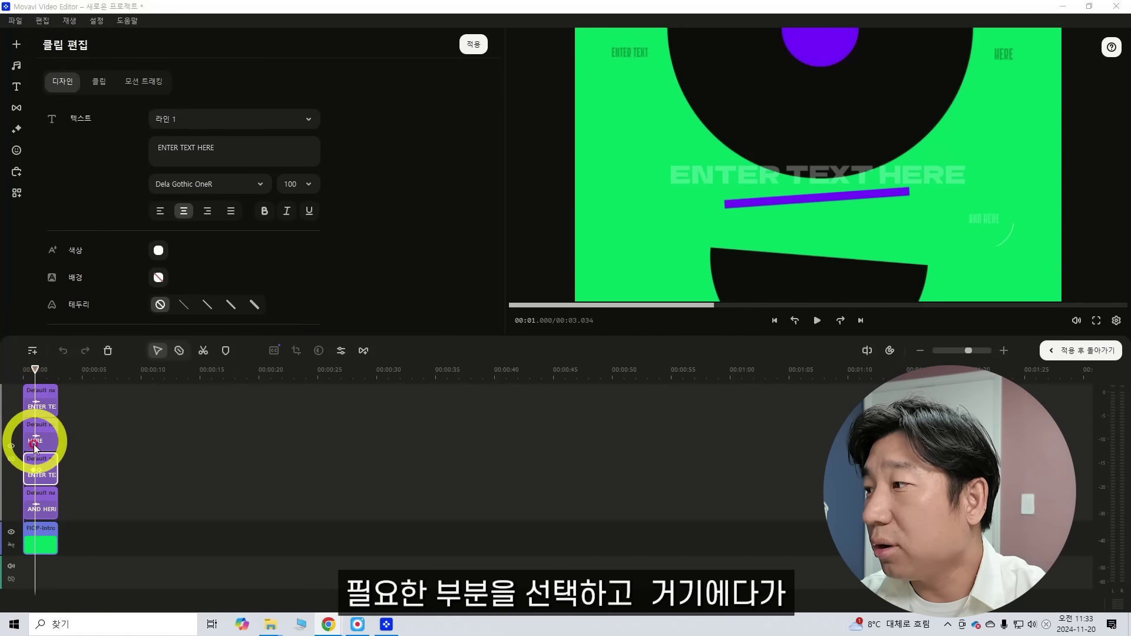
pyautogui.click(860, 182)
pyautogui.doubleClick(848, 177)
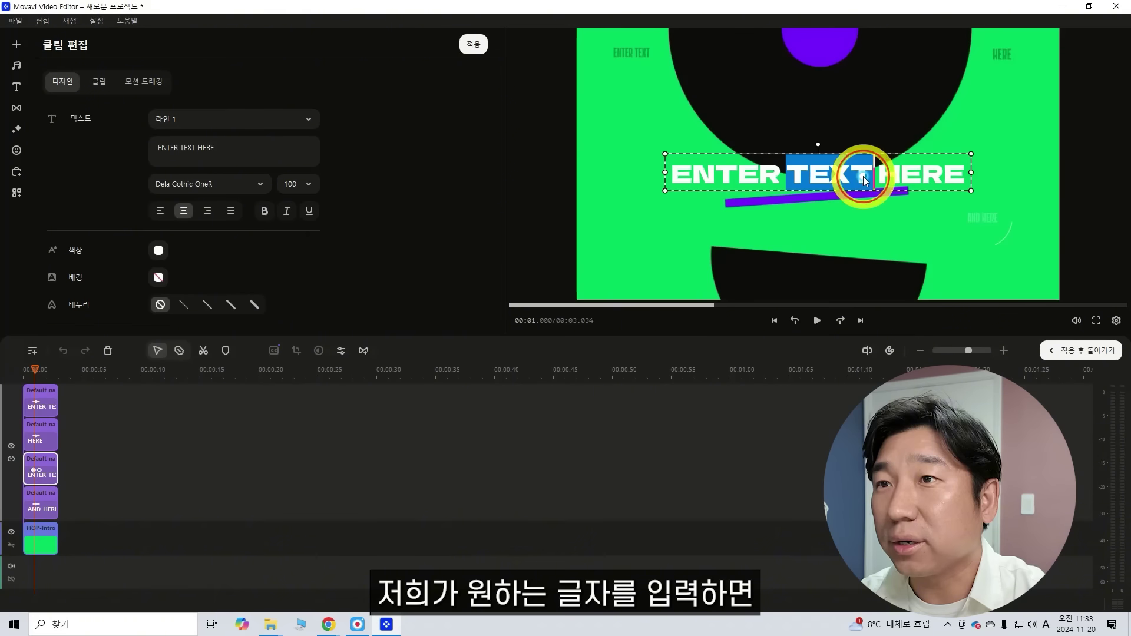
pyautogui.hotkey('ctrl', 'a')
pyautogui.write("today's diary")
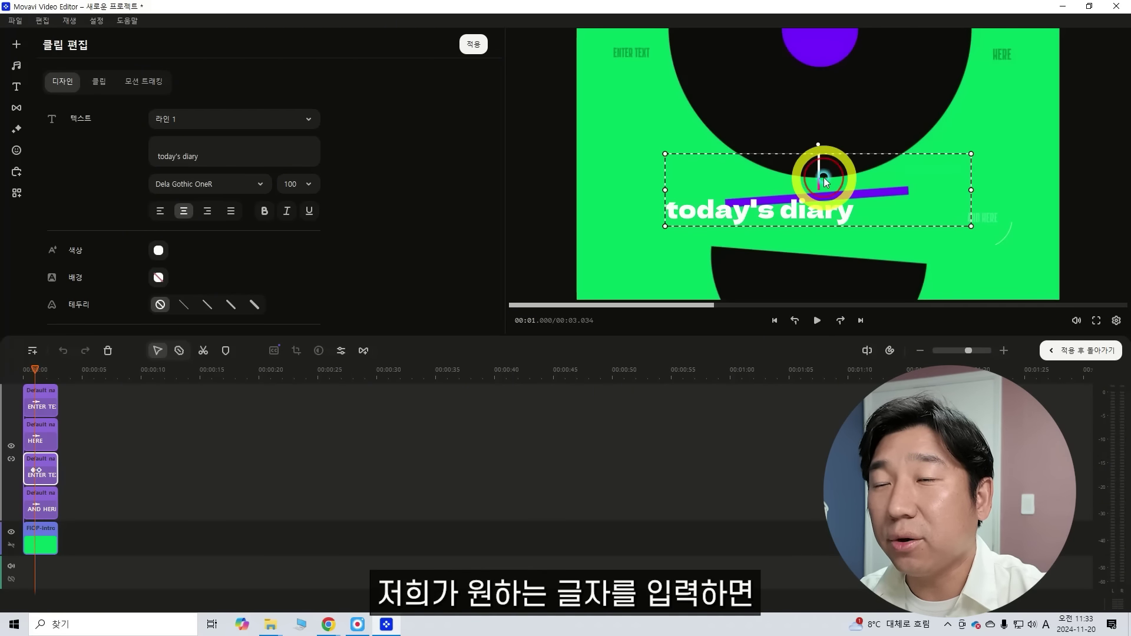
pyautogui.press('BackSpace')
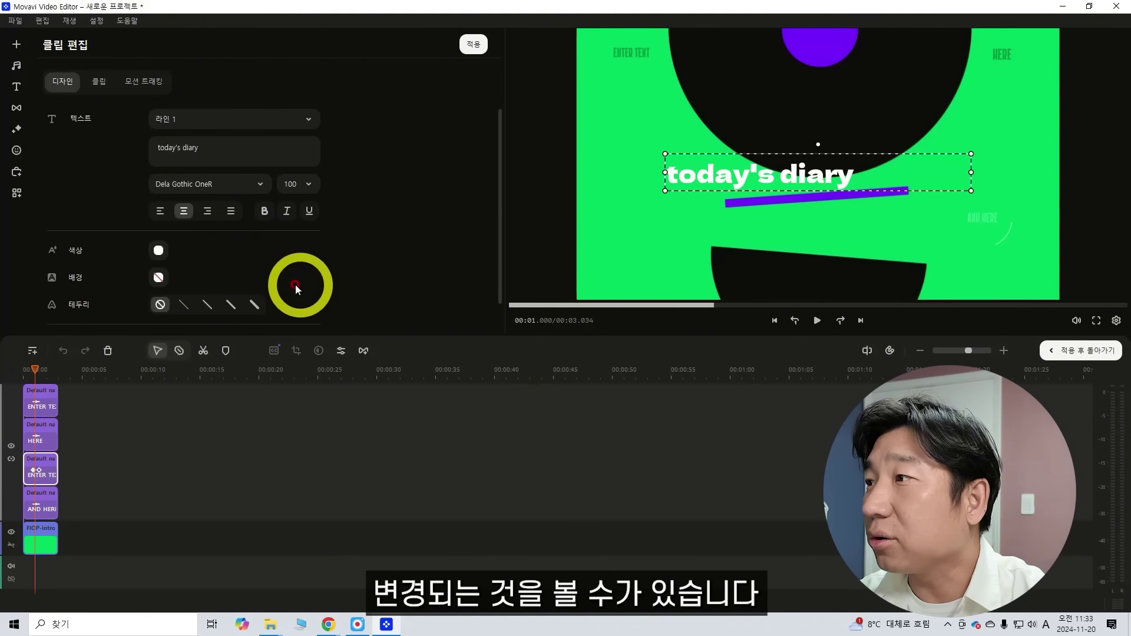
pyautogui.click(206, 211)
pyautogui.click(185, 212)
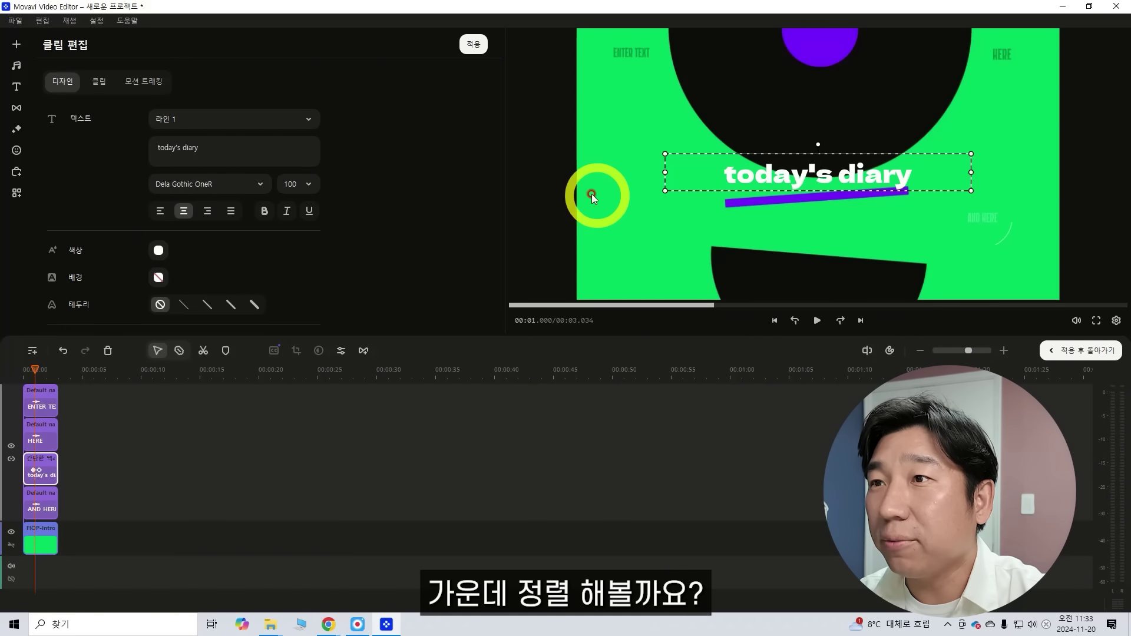
pyautogui.click(1072, 354)
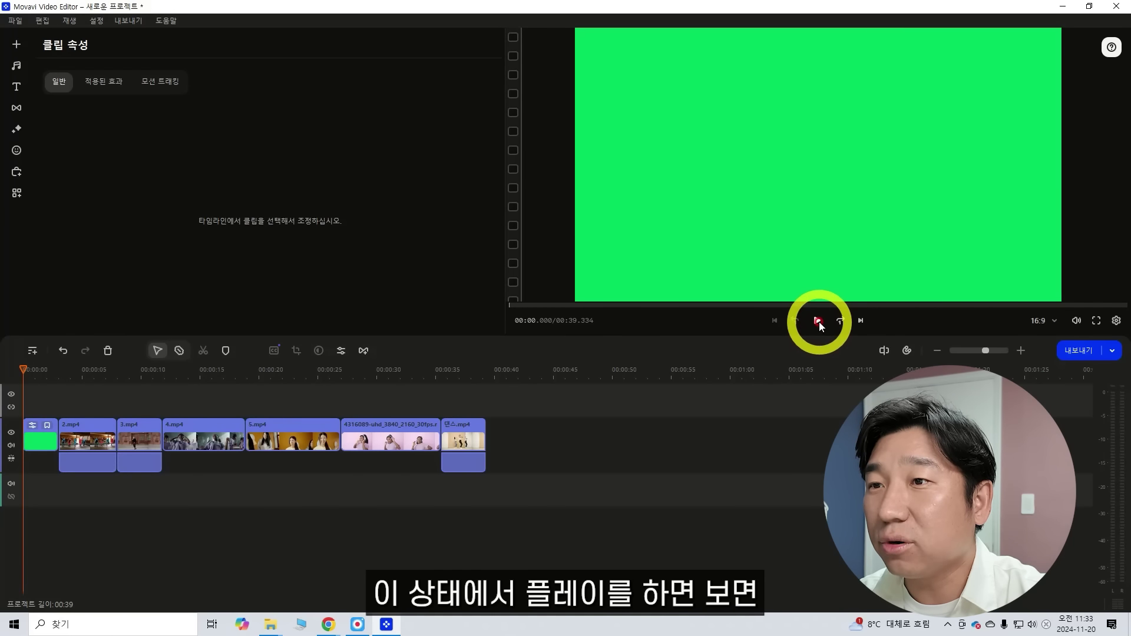
# - Play back the edited intro up to the beginning of the first dance clip
pyautogui.click(819, 321)
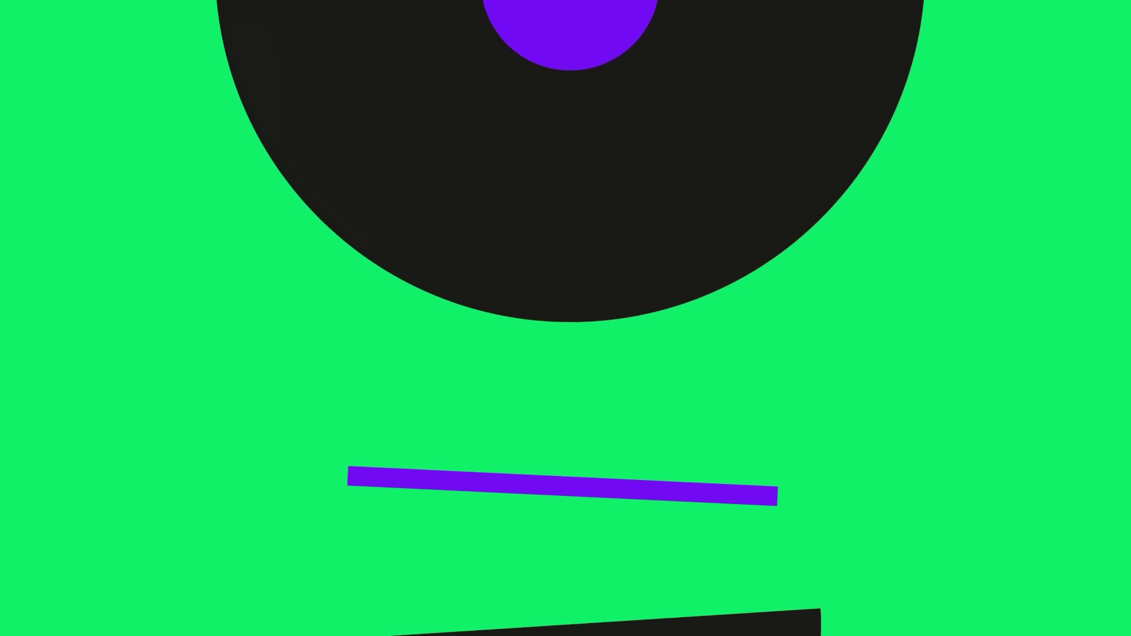
pyautogui.click(820, 322)
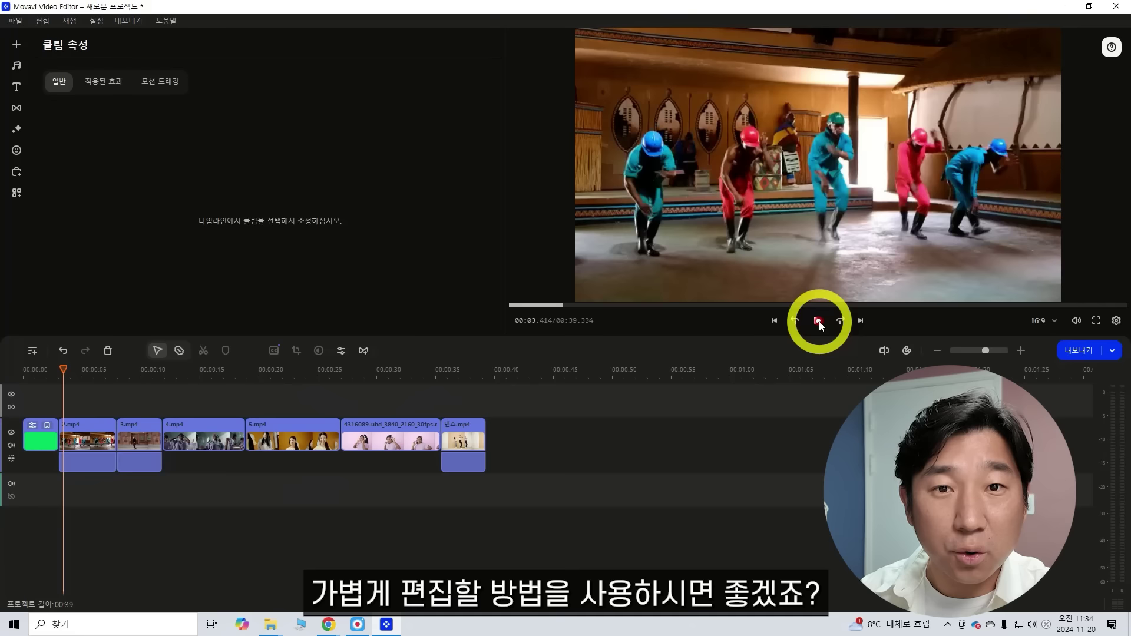
# - Preview "Another New Day" from the energetic (에너제틱) music category and add it at the start of the audio track
pyautogui.click(321, 404)
pyautogui.click(43, 105)
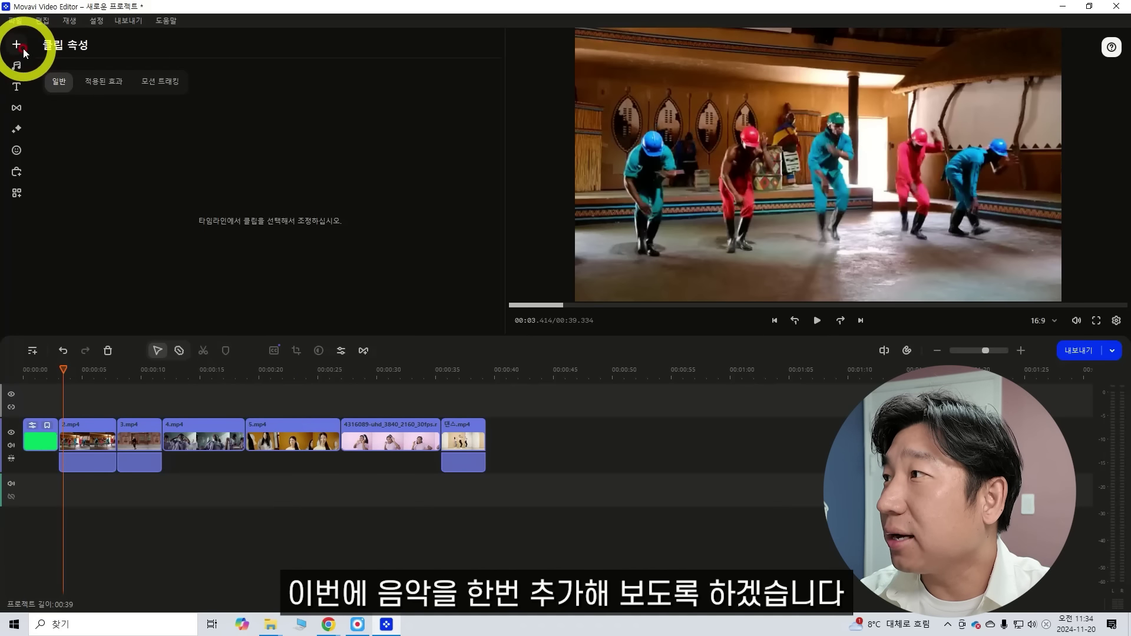
pyautogui.click(16, 66)
pyautogui.click(100, 101)
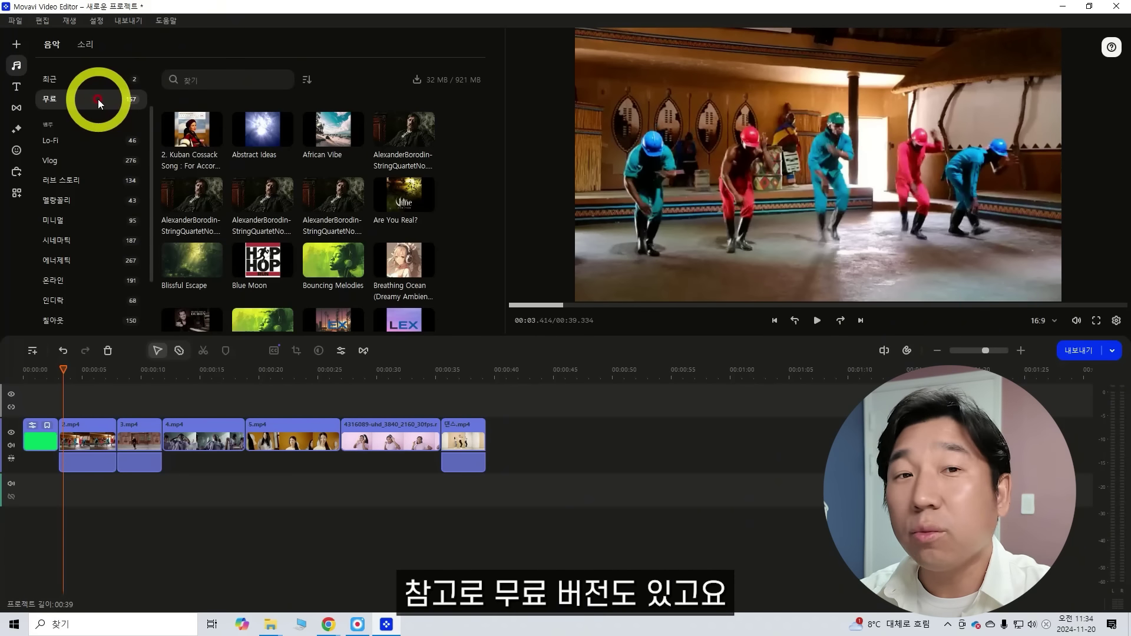
pyautogui.click(100, 102)
pyautogui.scroll(-2, 105, 216)
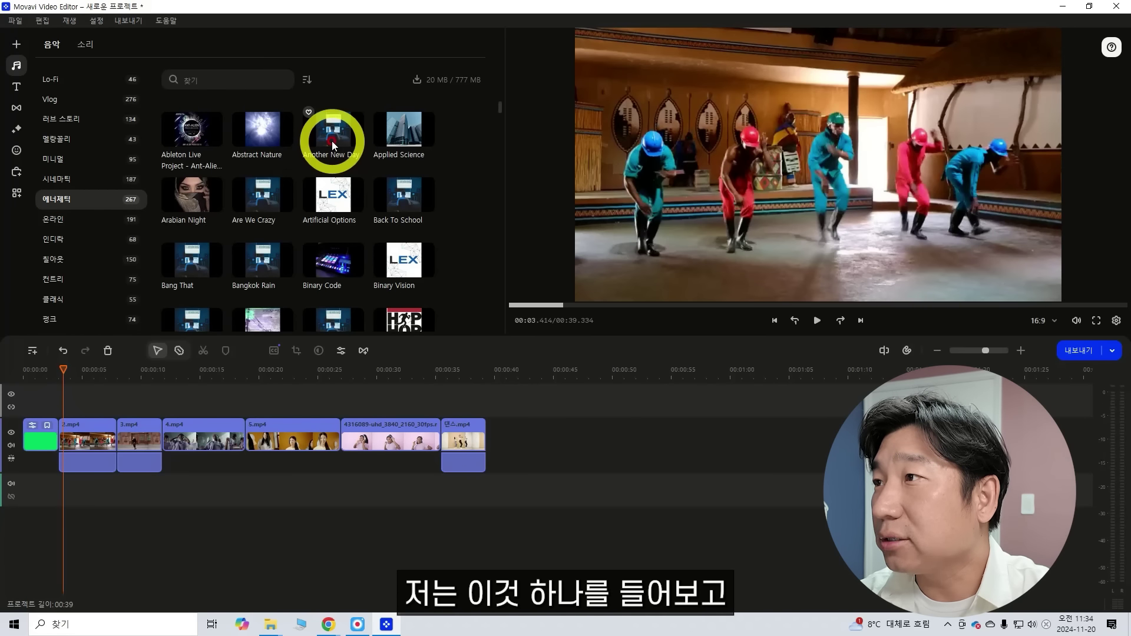
pyautogui.click(333, 145)
pyautogui.moveTo(338, 139); pyautogui.dragTo(25, 506)
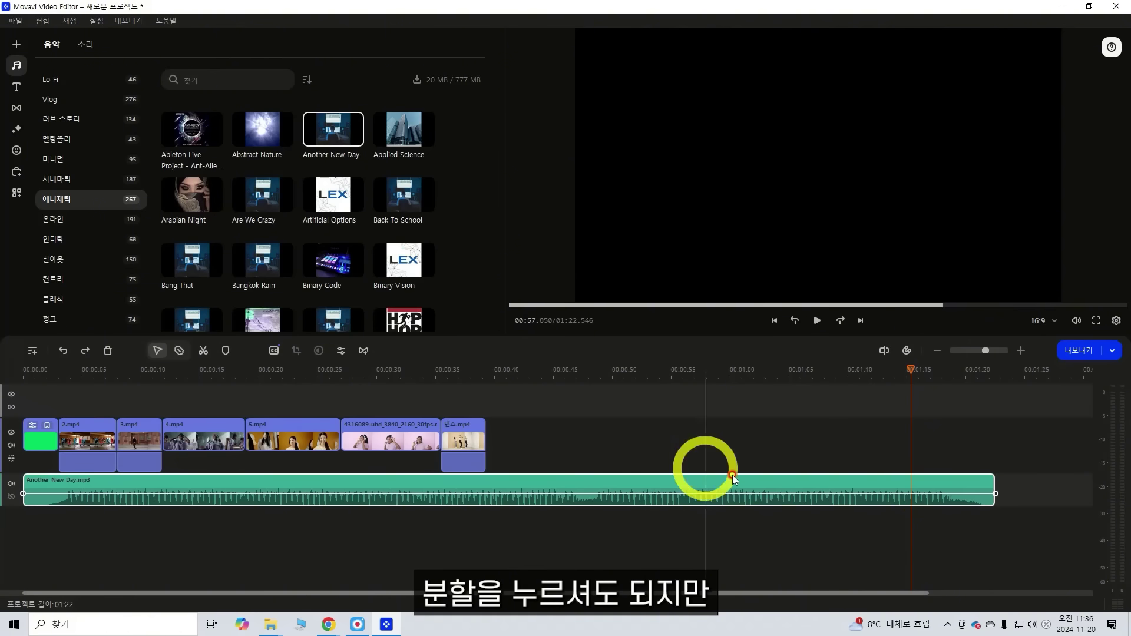
# - Trim the end of the "Another New Day" music to match the last video clip, and play the project from the start
pyautogui.moveTo(995, 486); pyautogui.dragTo(489, 506)
pyautogui.moveTo(492, 374); pyautogui.dragTo(20, 369)
pyautogui.click(817, 322)
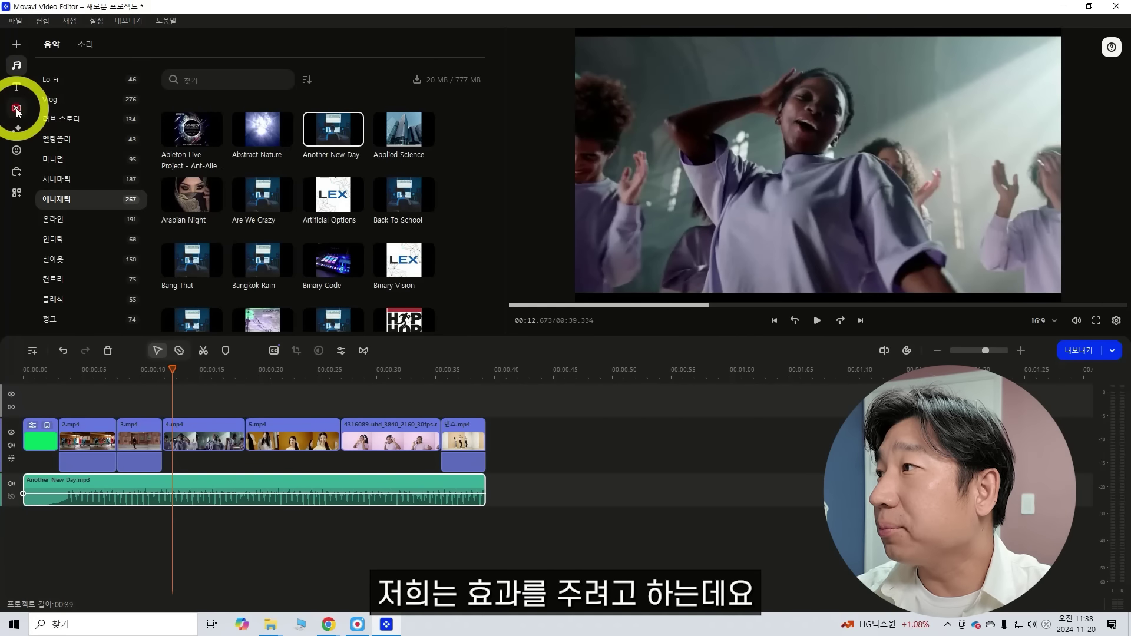
# - Preview mirror, black-and-white and film strip filters, and apply the retro filter "팝 아트 - 4 타일" to 4.mp4
pyautogui.click(17, 127)
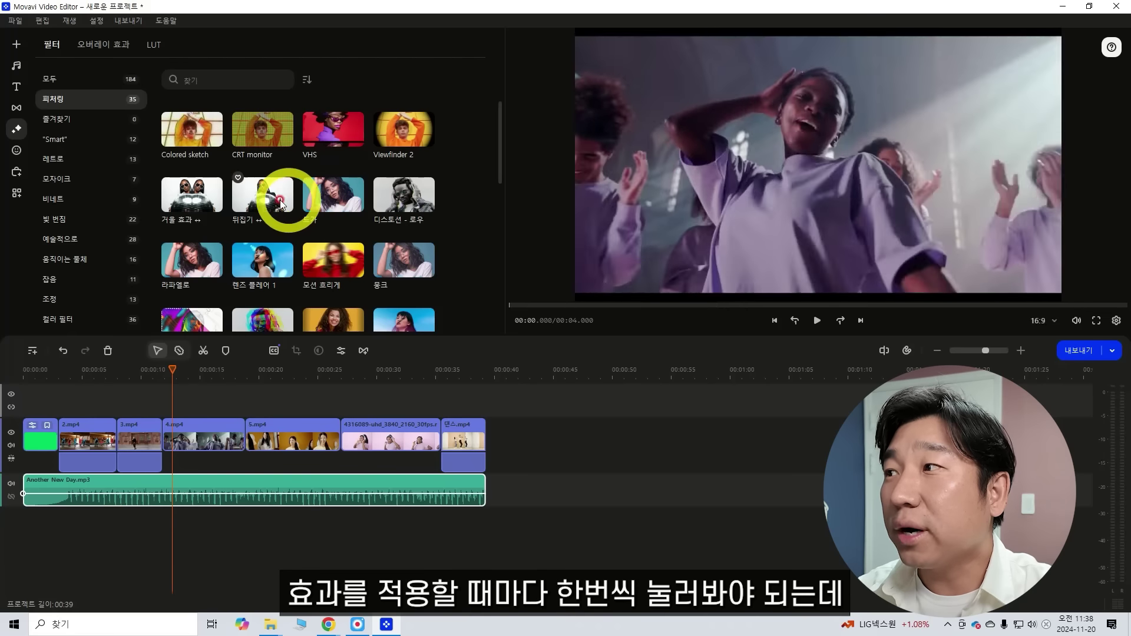
pyautogui.click(209, 204)
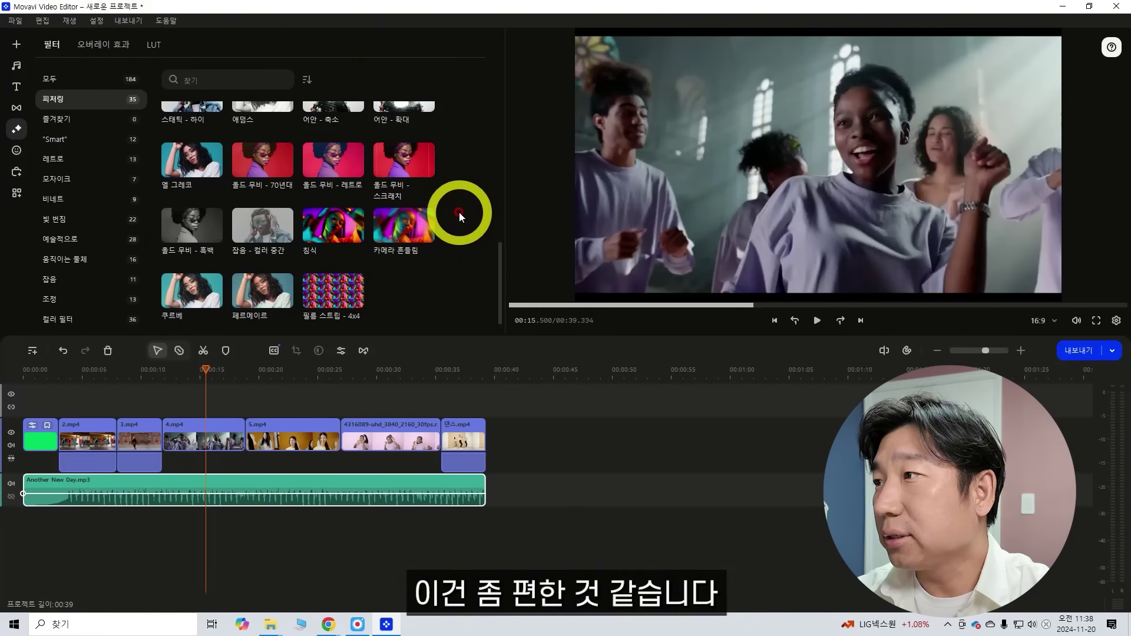
pyautogui.click(188, 231)
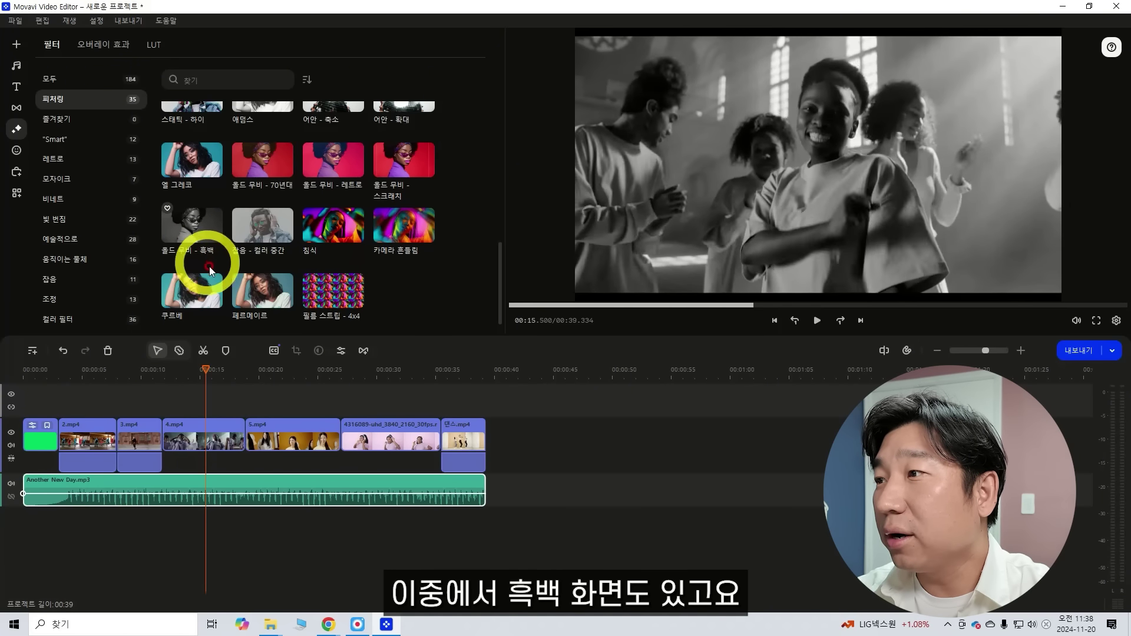
pyautogui.click(321, 285)
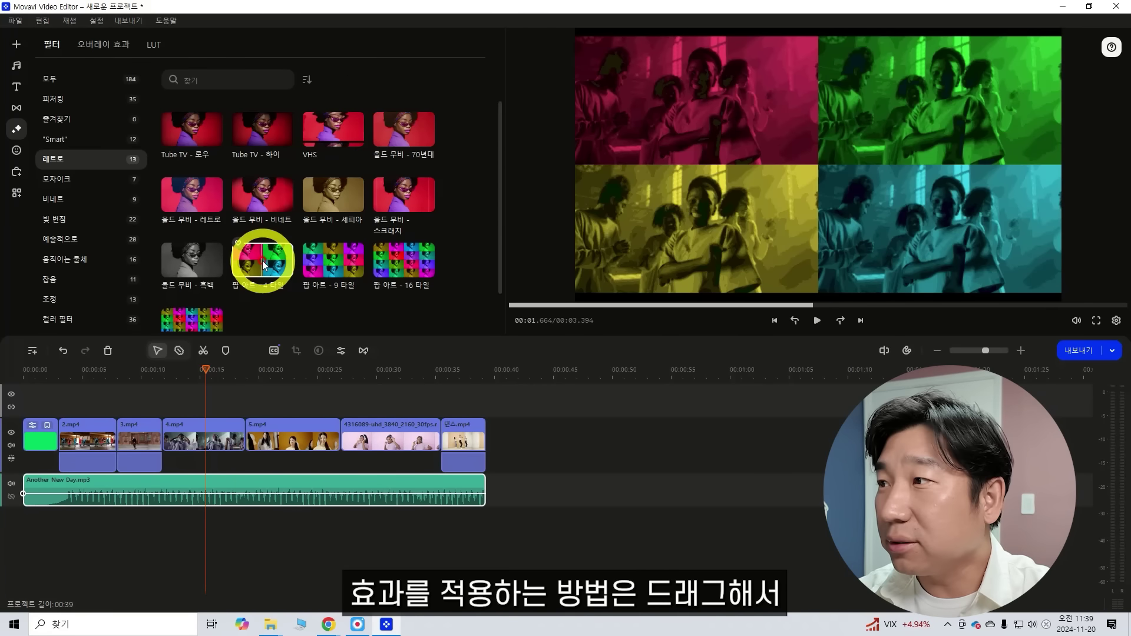
pyautogui.moveTo(262, 265); pyautogui.dragTo(201, 444)
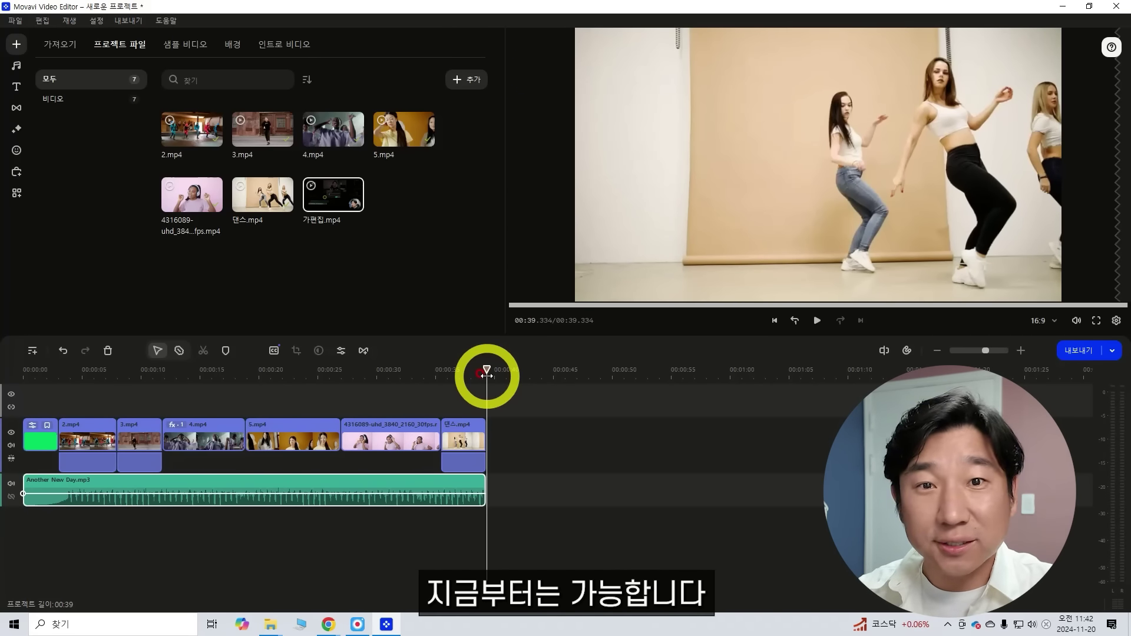
# - Append 가편집.mp4 after the last clip and generate automatic subtitles for it in Korean (한국어) with a single line
pyautogui.moveTo(333, 194); pyautogui.dragTo(493, 448)
pyautogui.moveTo(494, 452); pyautogui.dragTo(494, 451)
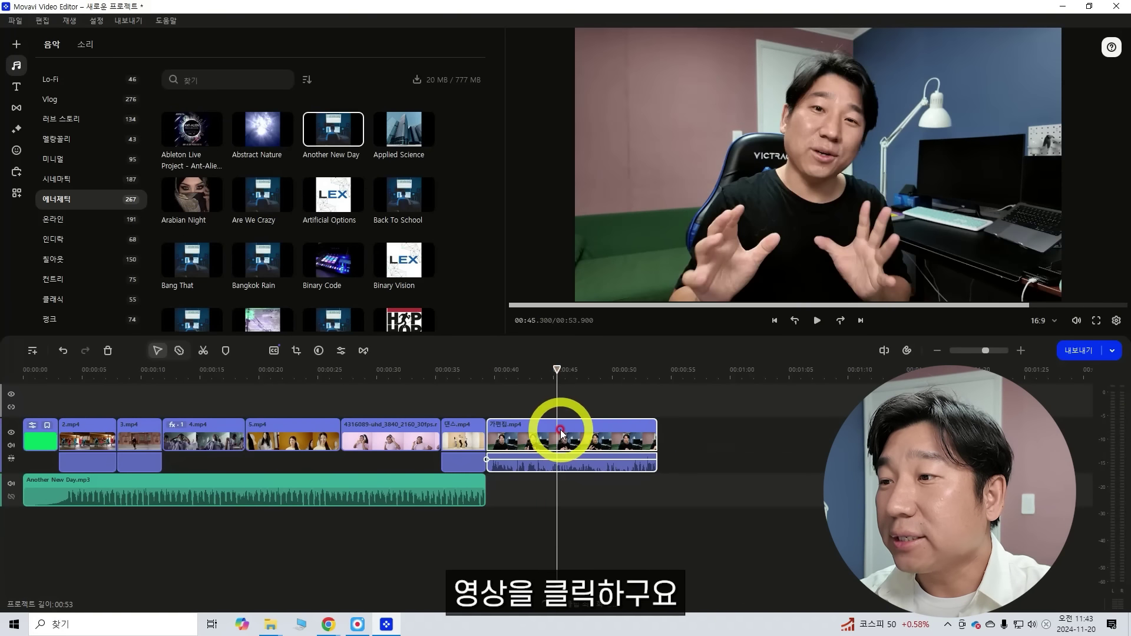
pyautogui.click(17, 194)
pyautogui.click(95, 57)
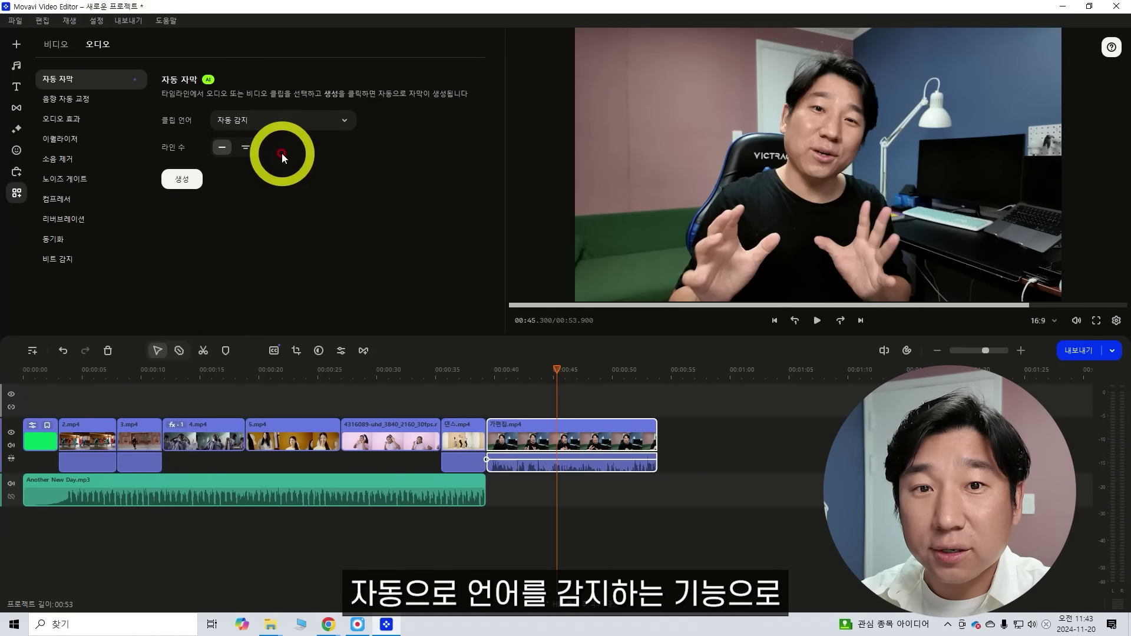
pyautogui.click(277, 120)
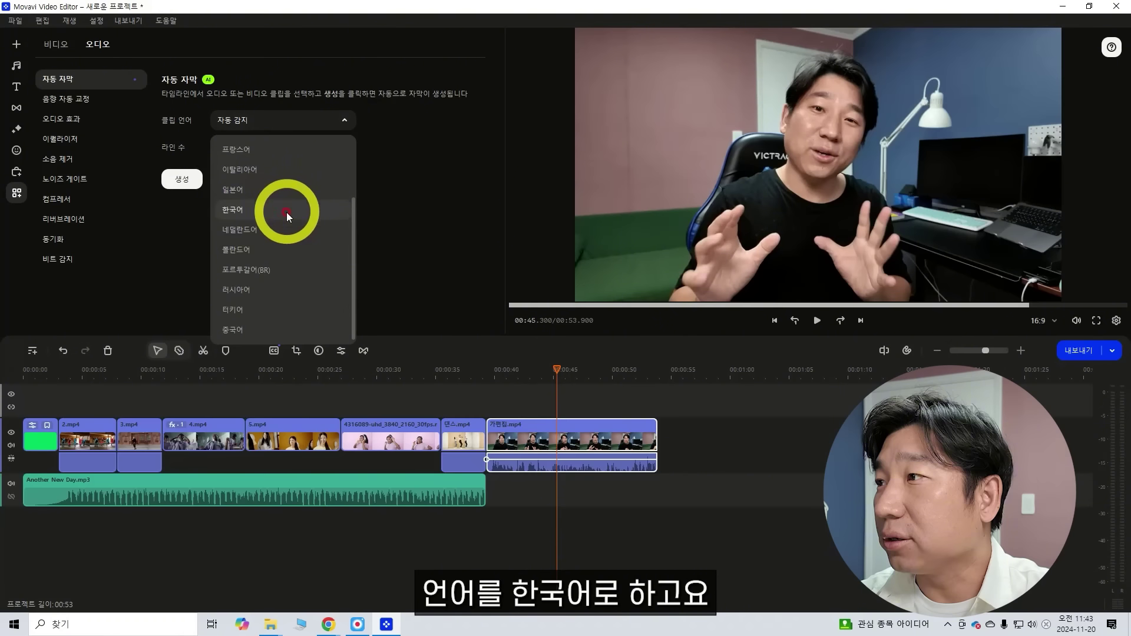
pyautogui.click(253, 212)
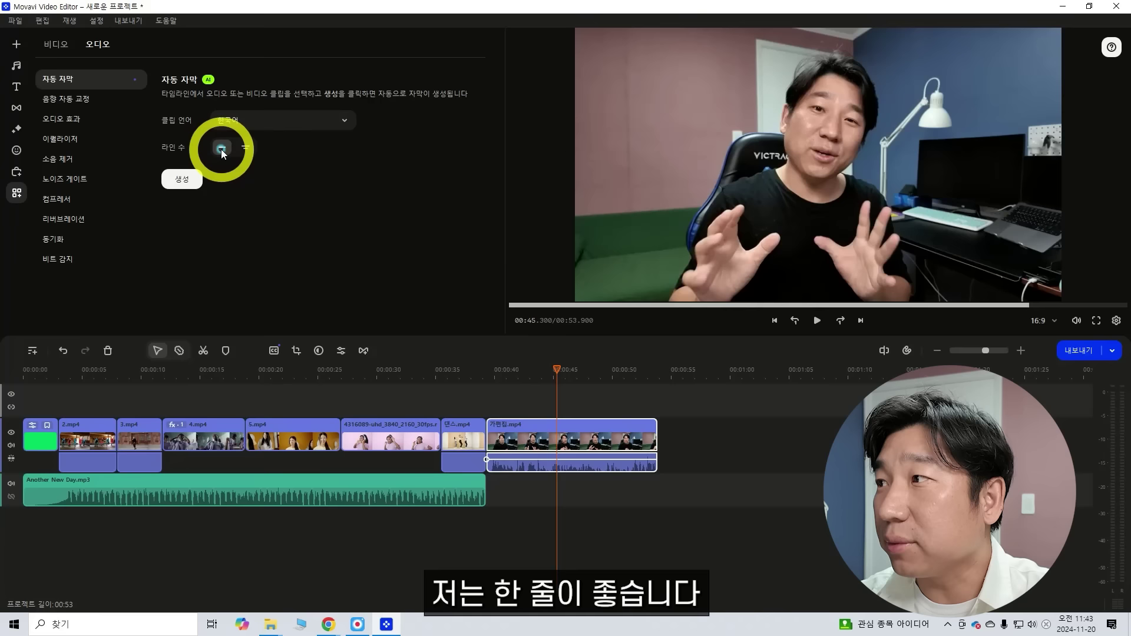
pyautogui.click(182, 184)
# - Select all the generated subtitles and set their font to Cafe24 Ssurround OTF
pyautogui.click(503, 399)
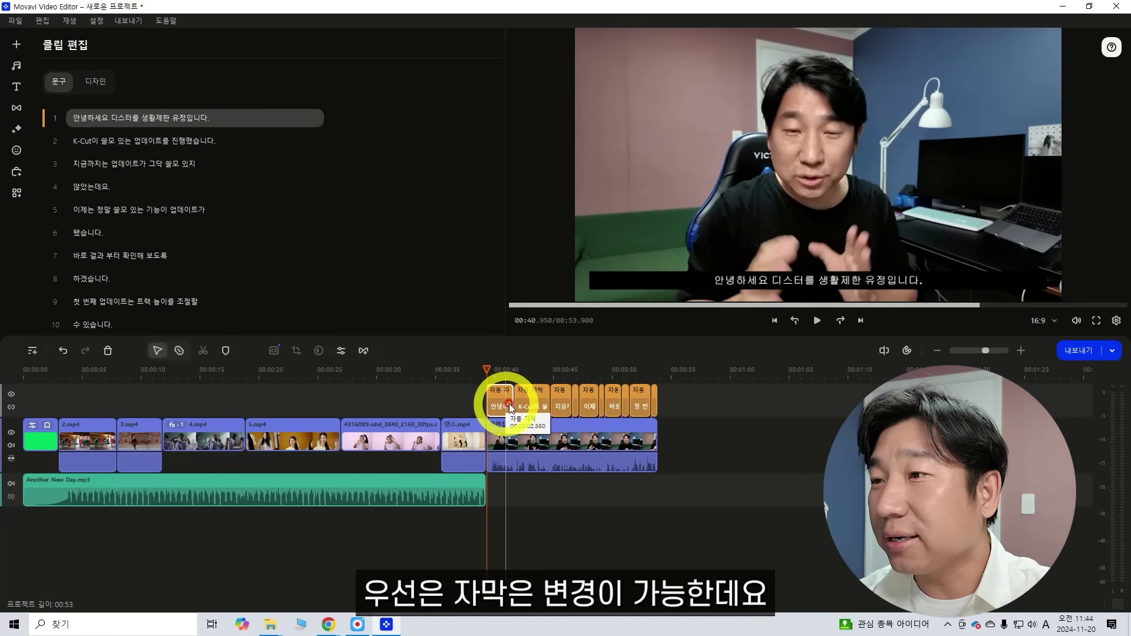
pyautogui.moveTo(687, 404); pyautogui.dragTo(495, 397)
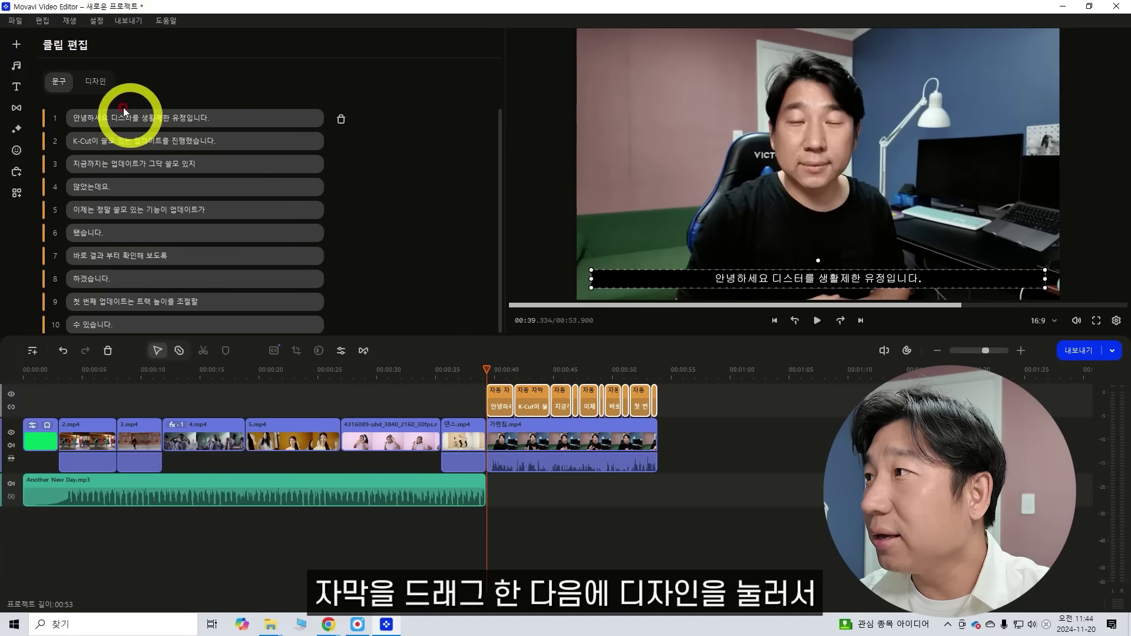
pyautogui.click(95, 82)
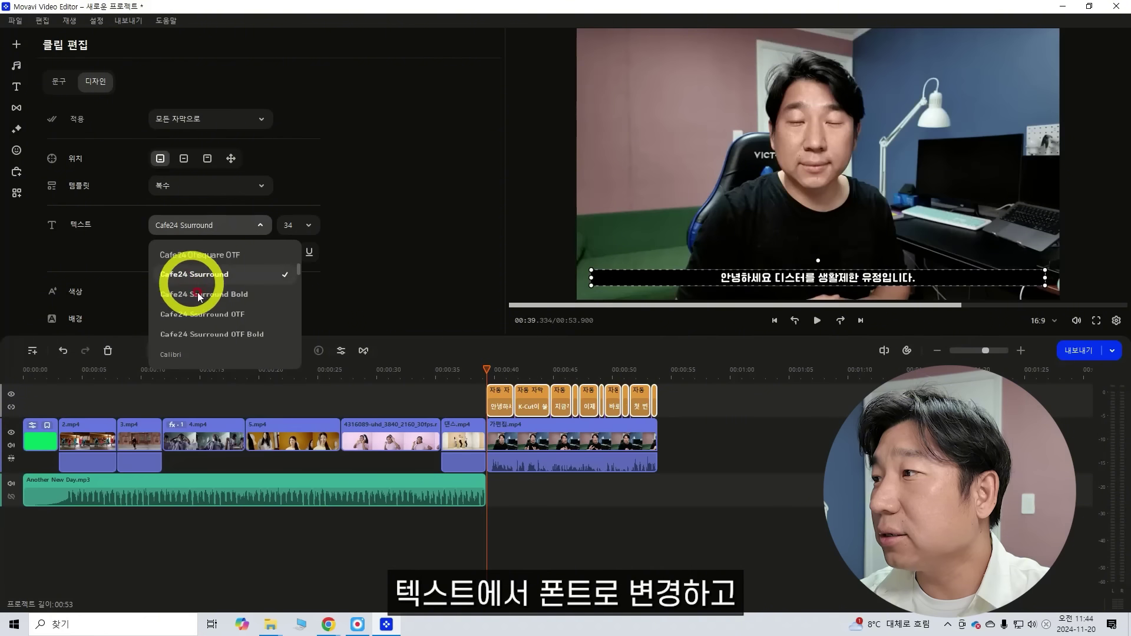
pyautogui.click(215, 324)
pyautogui.scroll(-1, 232, 277)
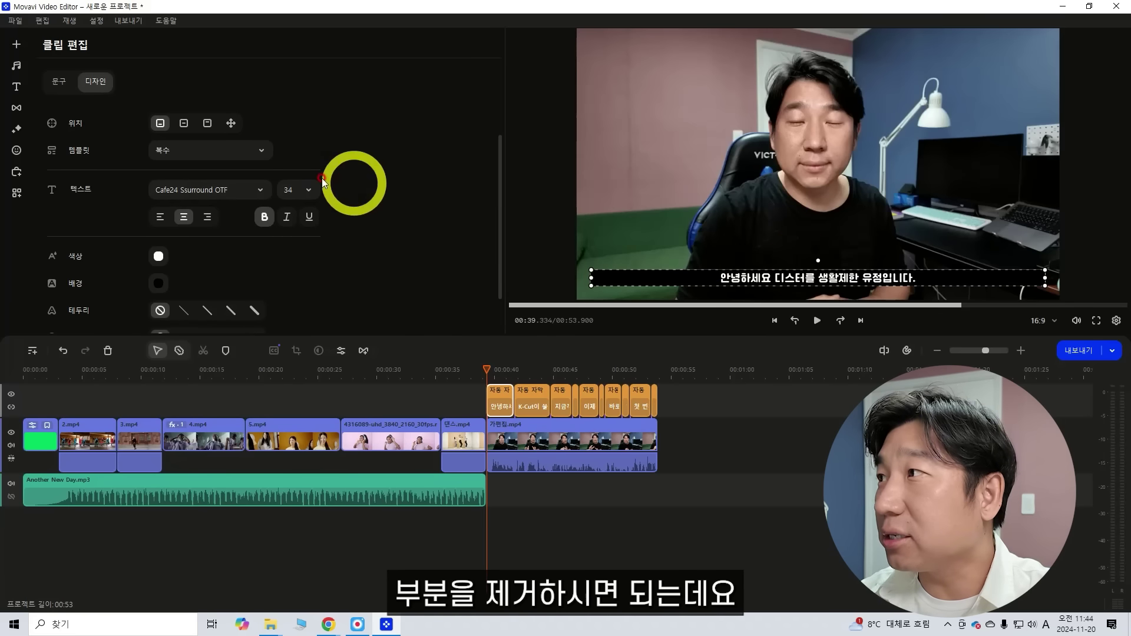
# - Correct the first subtitle's wording to "안녕하세요 디지털생활제안" followed by the speaker's full name and "입니다"
pyautogui.click(57, 85)
pyautogui.click(151, 132)
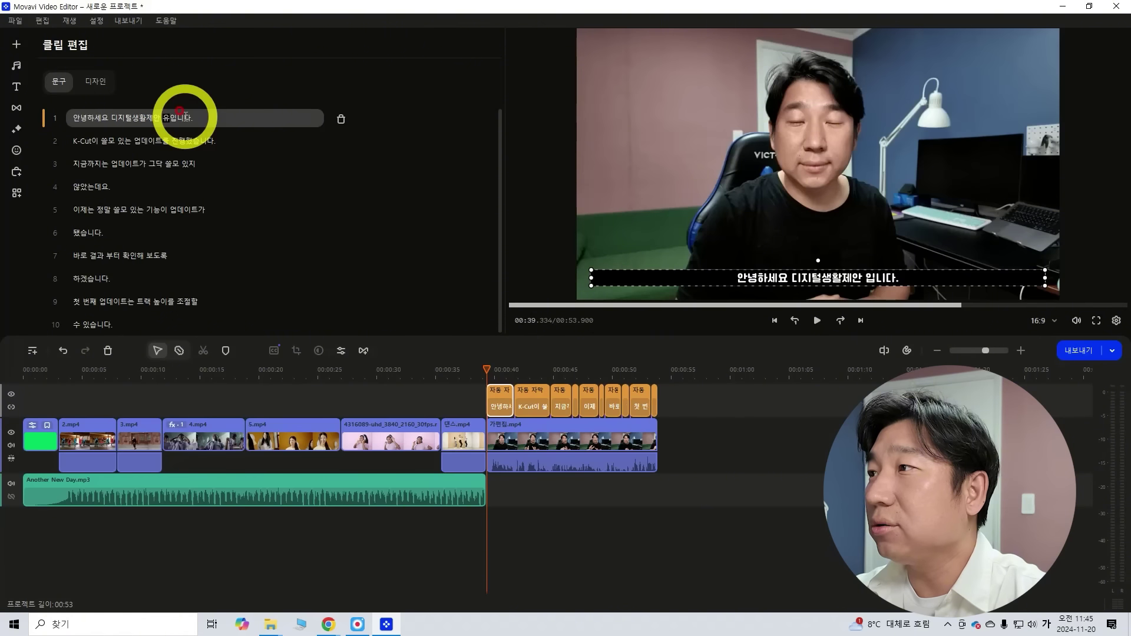
pyautogui.press('BackSpace')
pyautogui.press('BackSpace')
pyautogui.press('BackSpace')
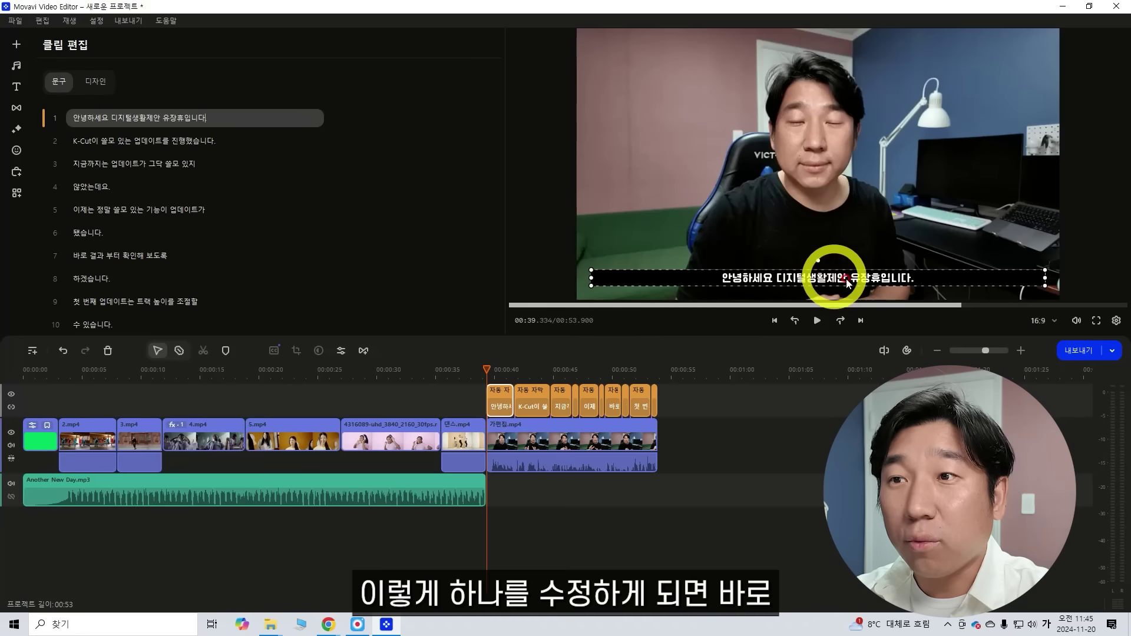
pyautogui.click(486, 365)
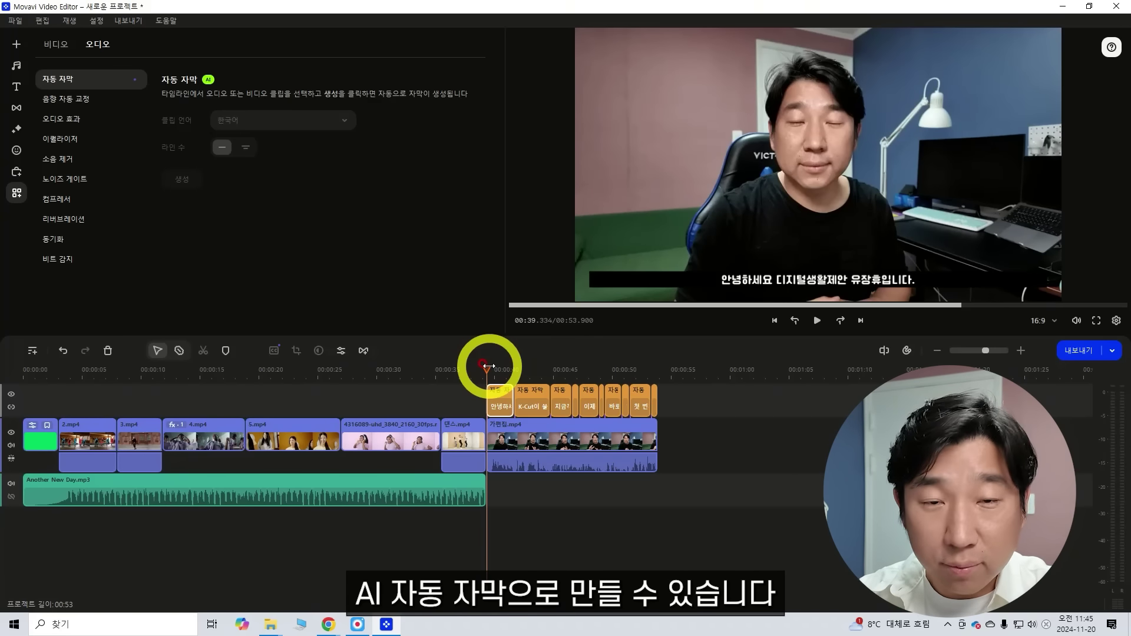
# - Remove the background from 5.mp4 with the precise tracking option (정밀 트래킹) and scrub through the clip to check it
pyautogui.moveTo(487, 365); pyautogui.dragTo(260, 381)
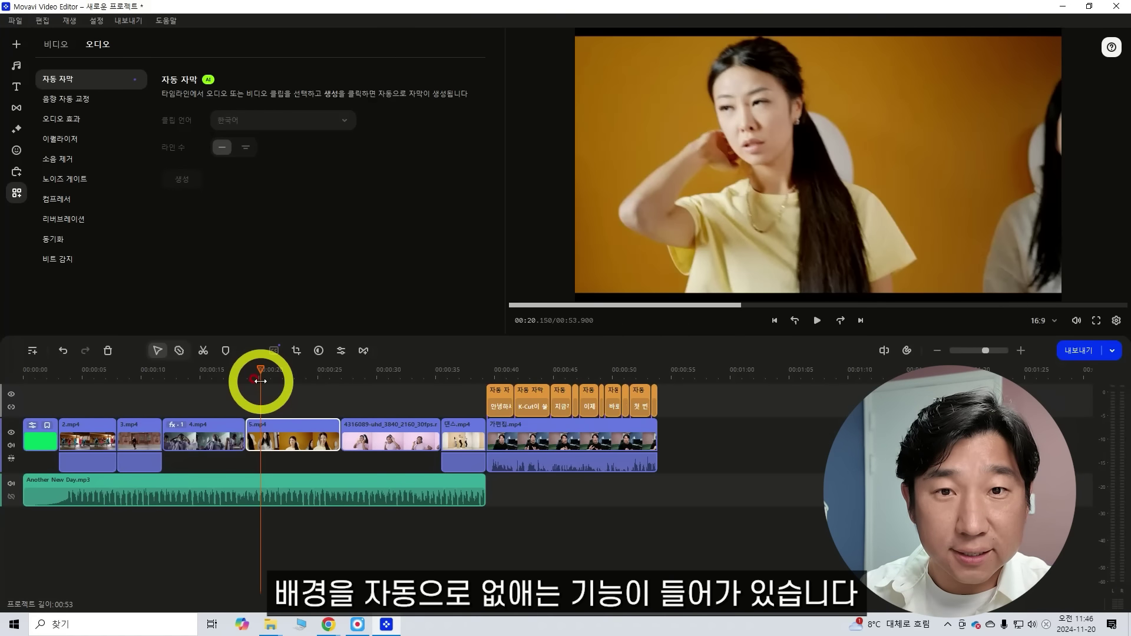
pyautogui.click(286, 432)
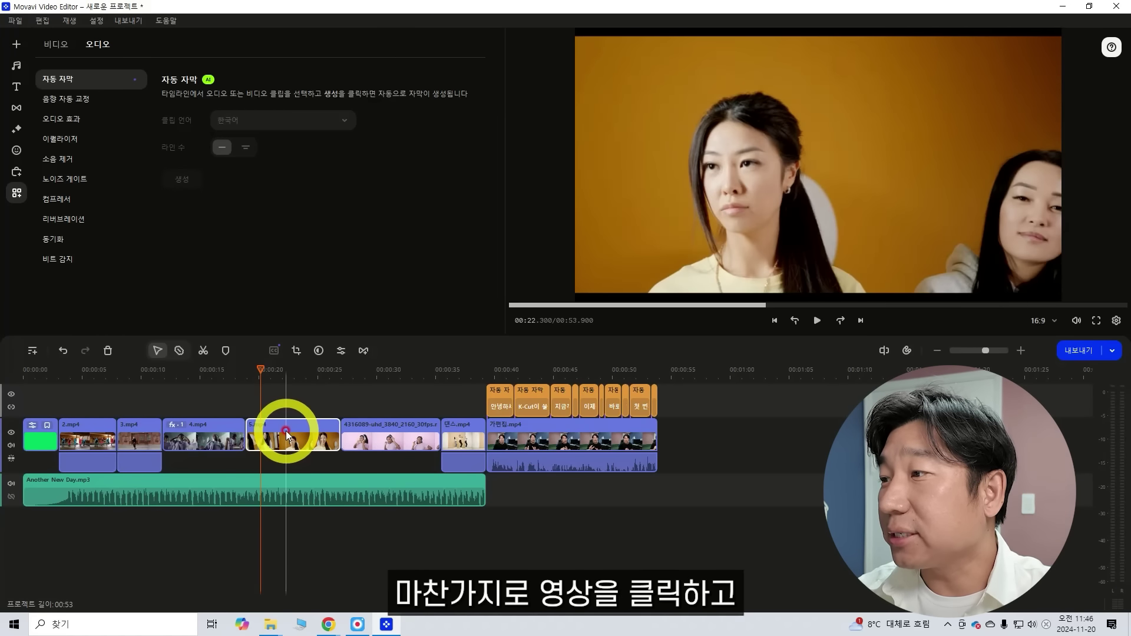
pyautogui.click(57, 48)
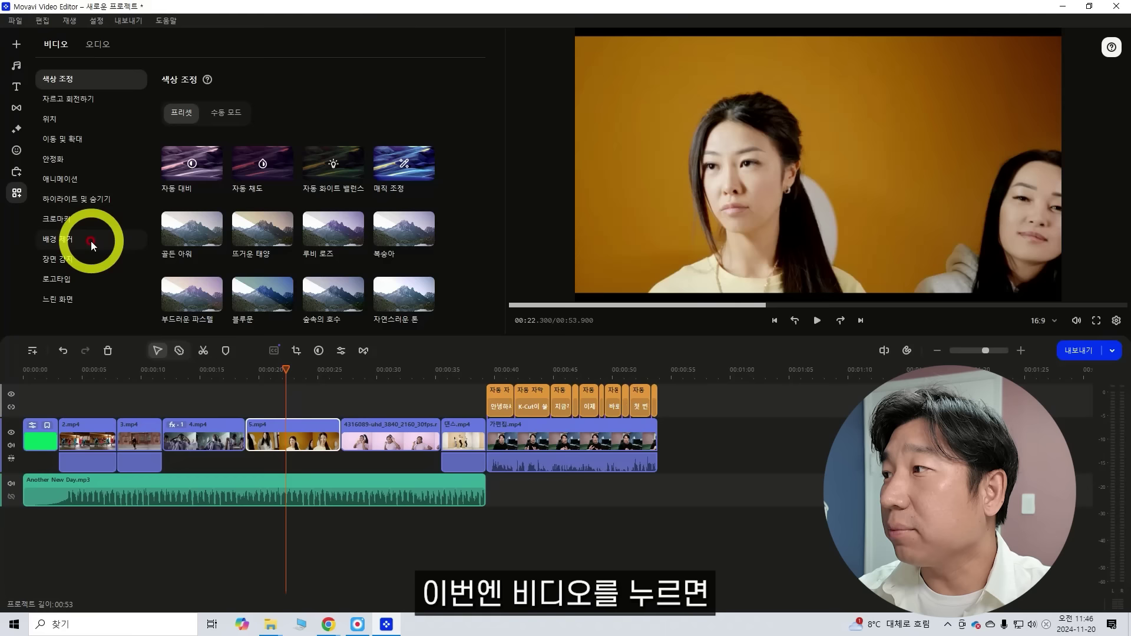
pyautogui.click(64, 241)
pyautogui.click(183, 134)
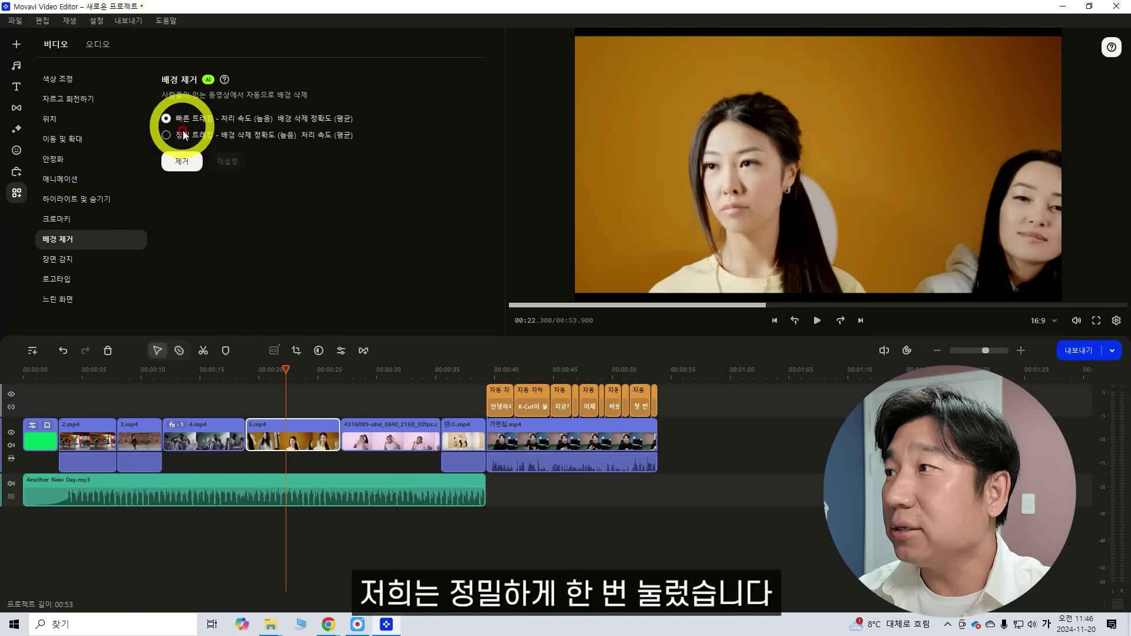
pyautogui.click(197, 206)
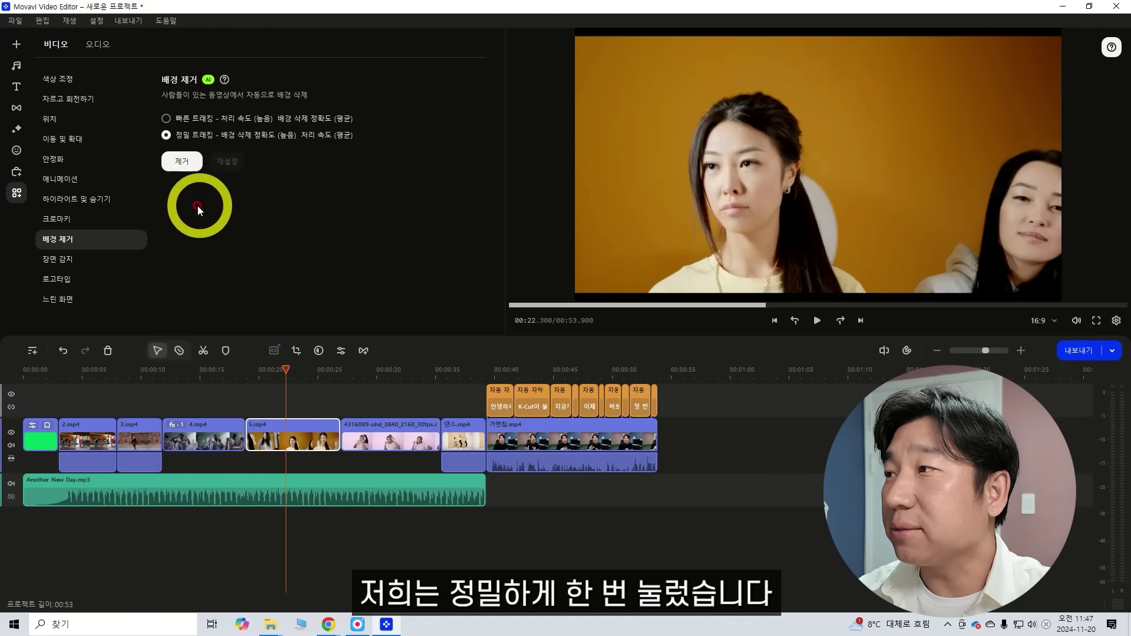
pyautogui.click(185, 164)
pyautogui.moveTo(702, 372); pyautogui.dragTo(308, 379)
# - Move 5.mp4 up to the overlay track, insert the "To the moon and back" background beneath it and play the composite
pyautogui.click(321, 435)
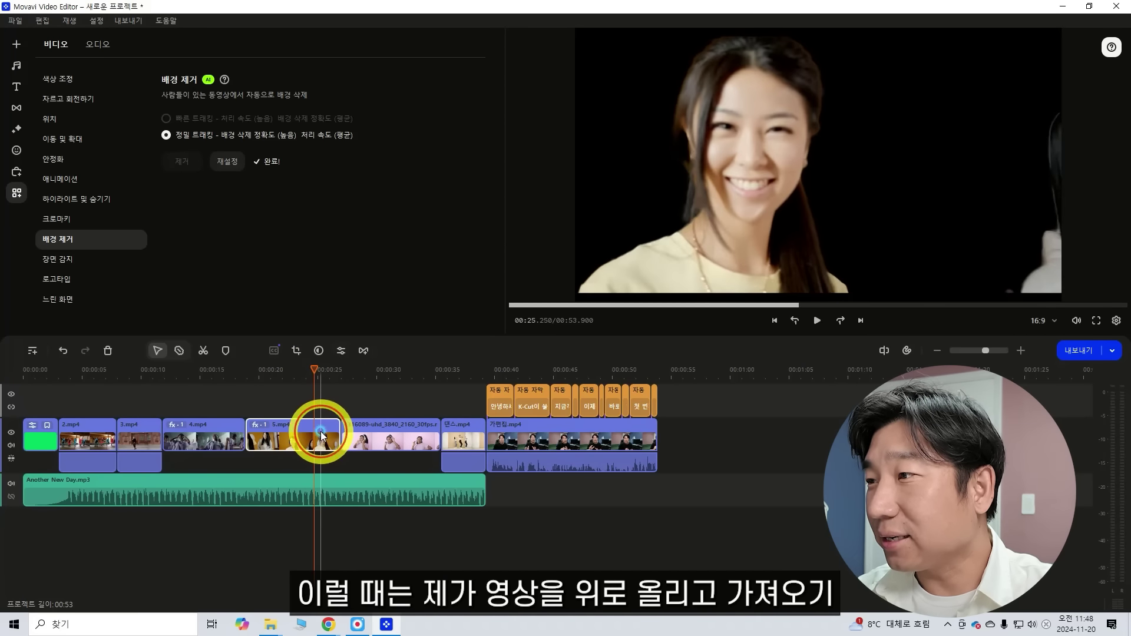
pyautogui.moveTo(321, 434); pyautogui.dragTo(303, 400)
pyautogui.click(21, 45)
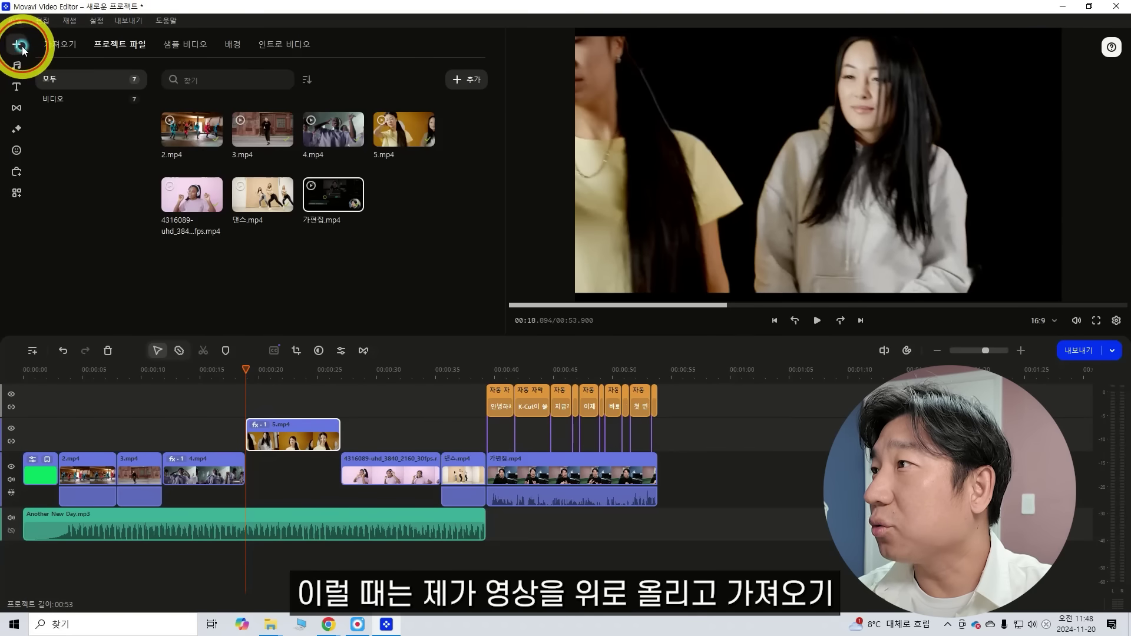
pyautogui.click(231, 47)
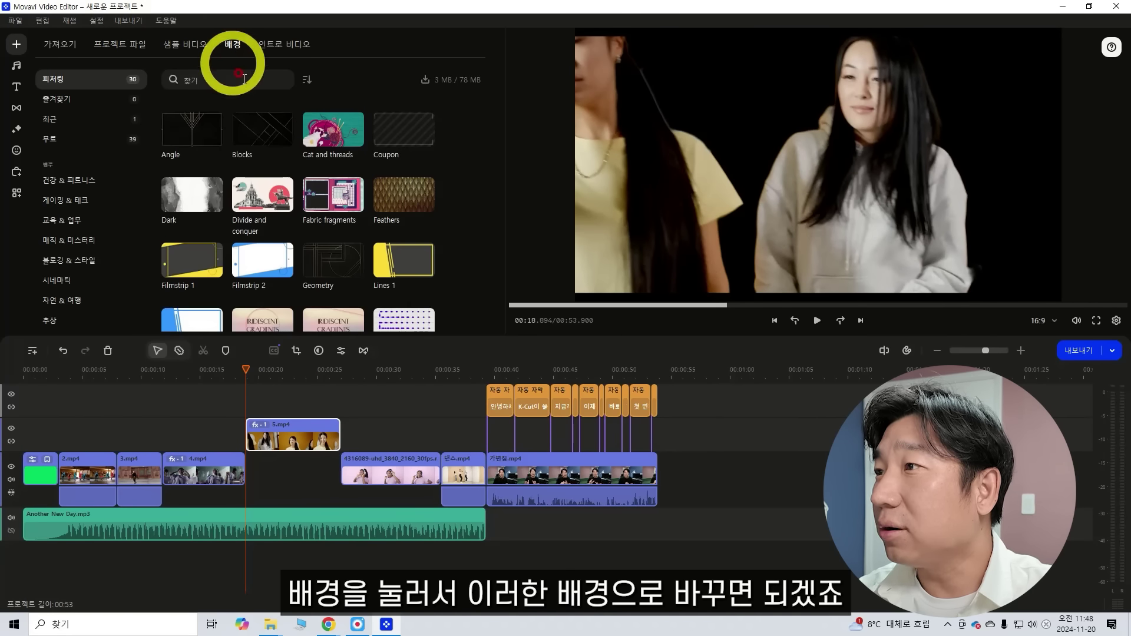
pyautogui.scroll(-5, 413, 195)
pyautogui.click(334, 188)
pyautogui.moveTo(334, 189); pyautogui.dragTo(253, 467)
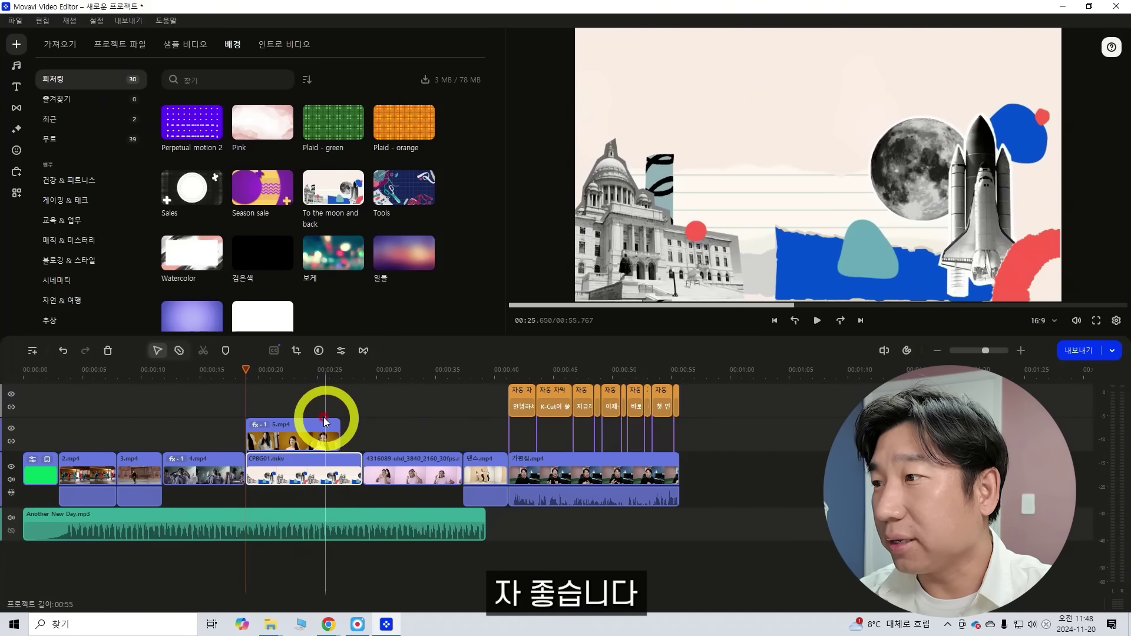
pyautogui.click(817, 320)
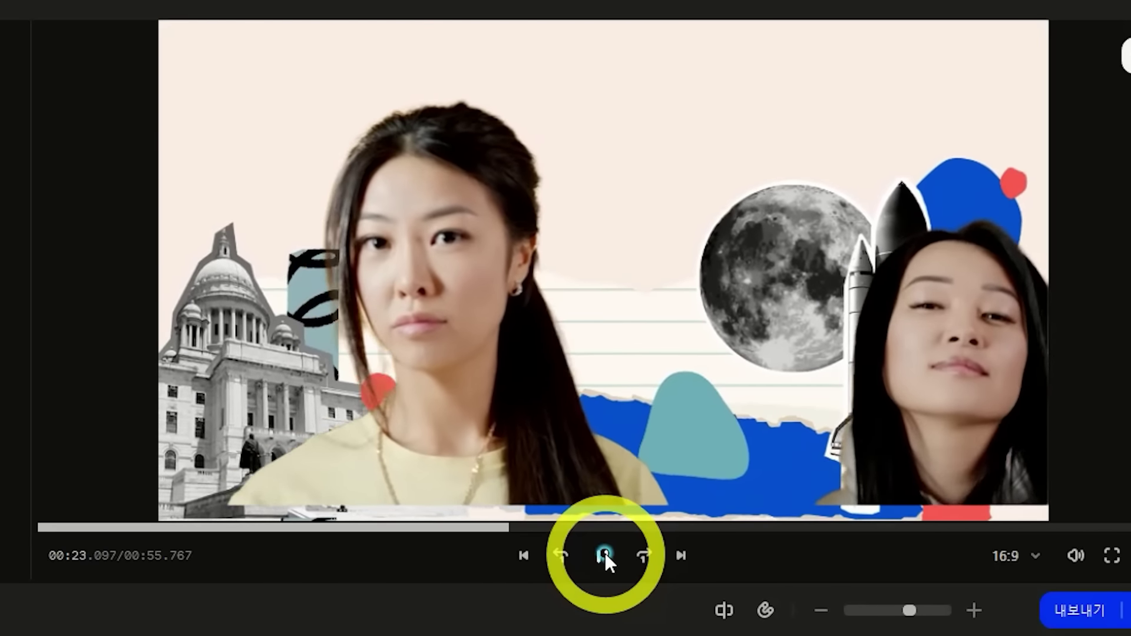
pyautogui.click(604, 550)
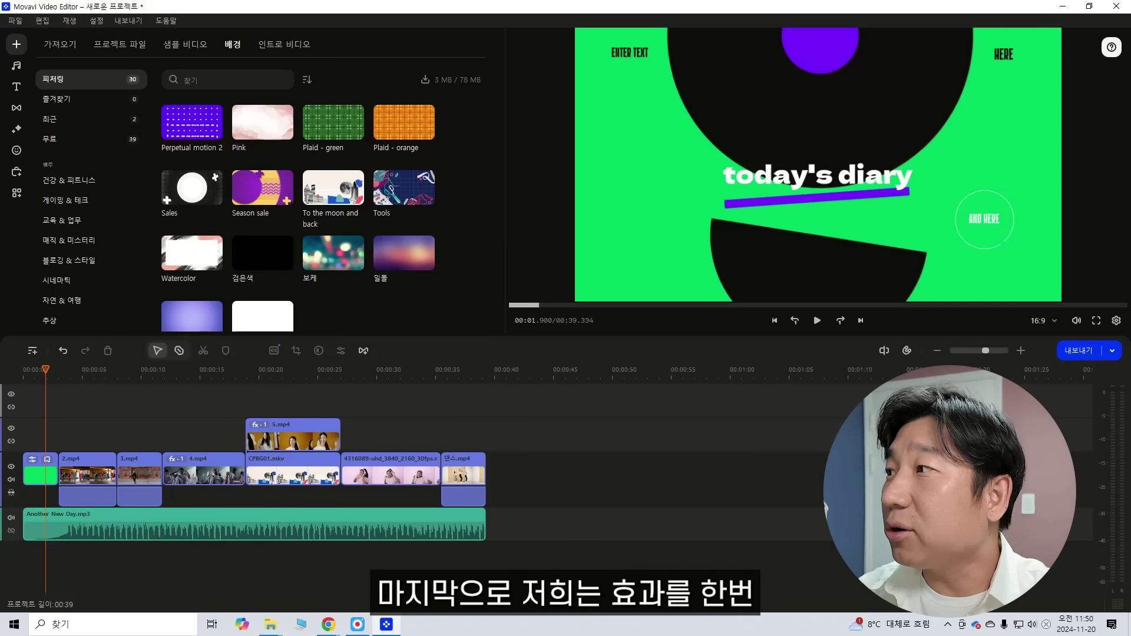
# - Open the special effects of the Action Scene Pack from the effect packs and look through them
pyautogui.click(18, 173)
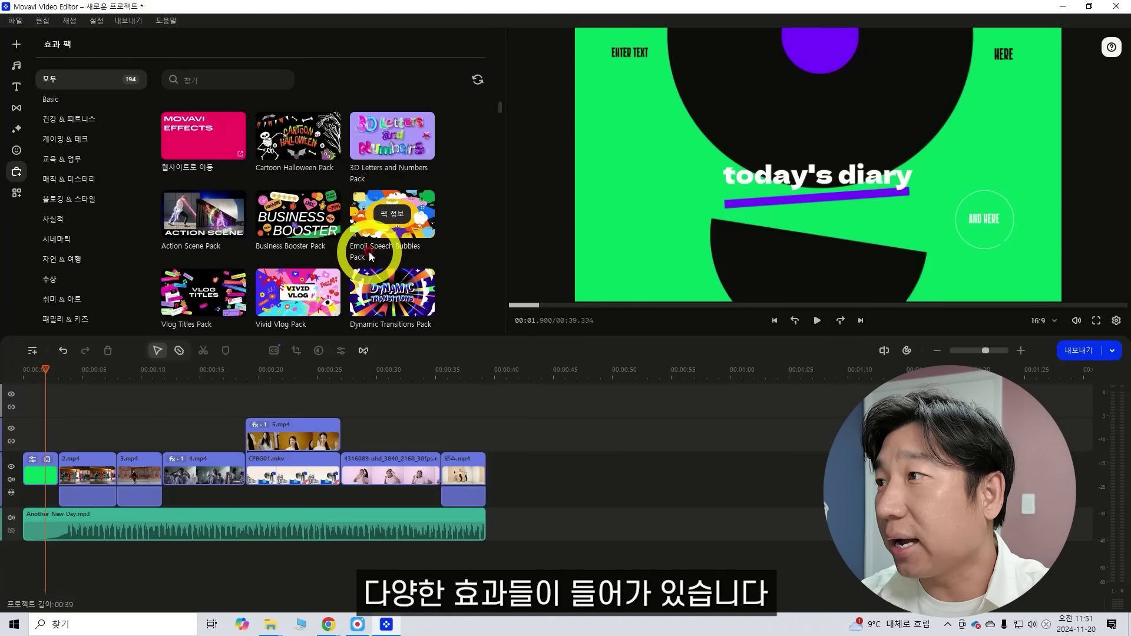
pyautogui.click(213, 221)
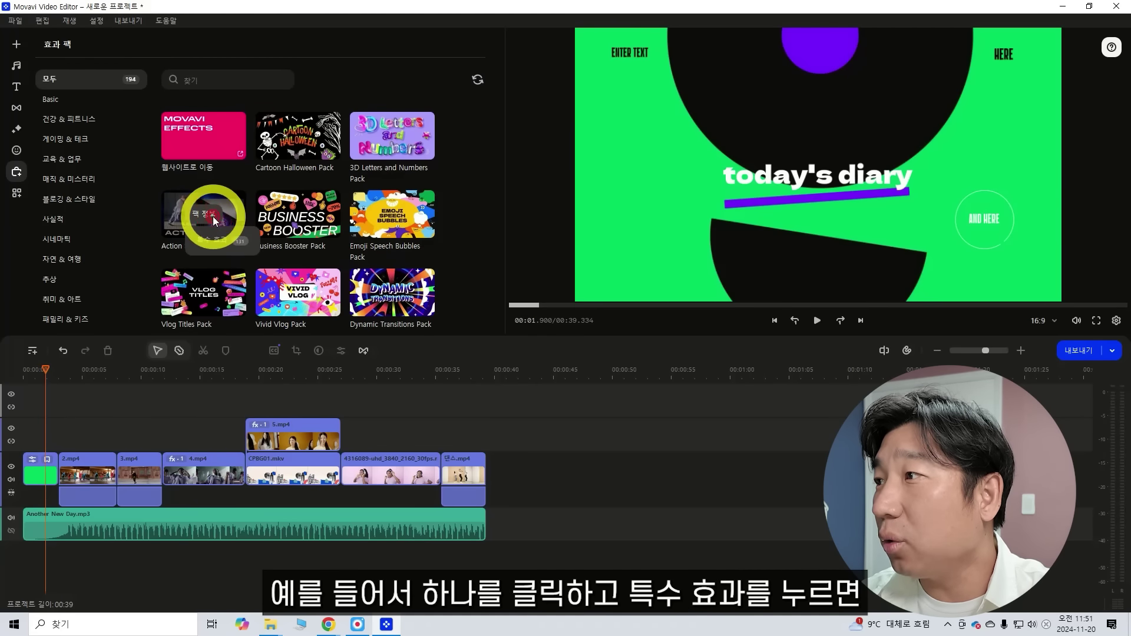
pyautogui.click(217, 246)
pyautogui.scroll(-1, 379, 216)
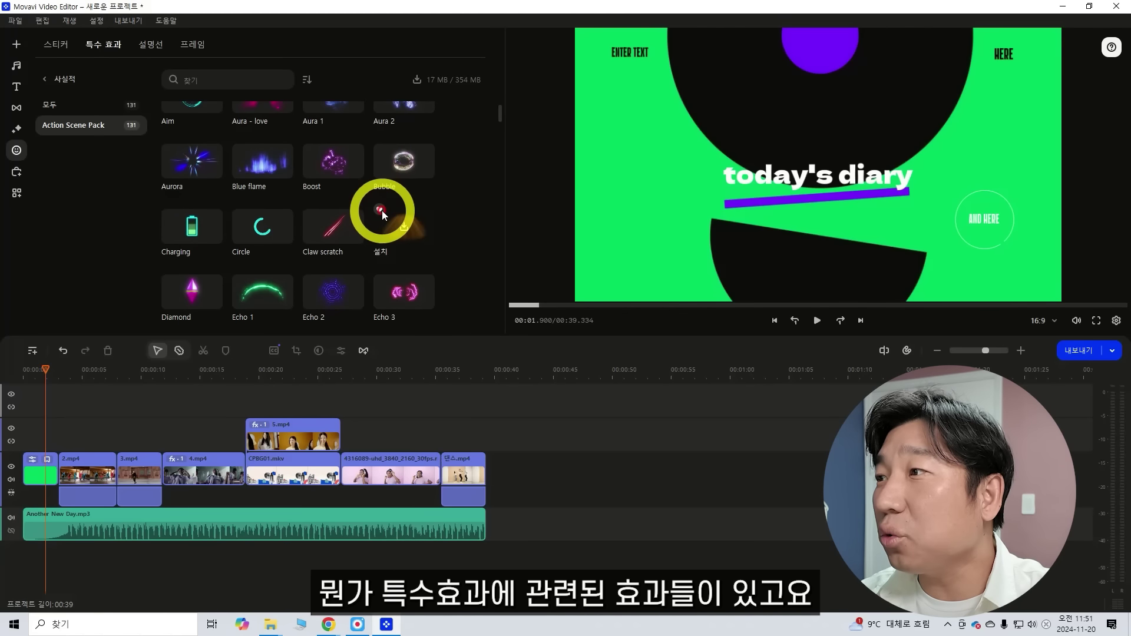
# - Leave the Action Scene Pack effects and look through the stickers of the Travel Pack
pyautogui.scroll(1, 377, 239)
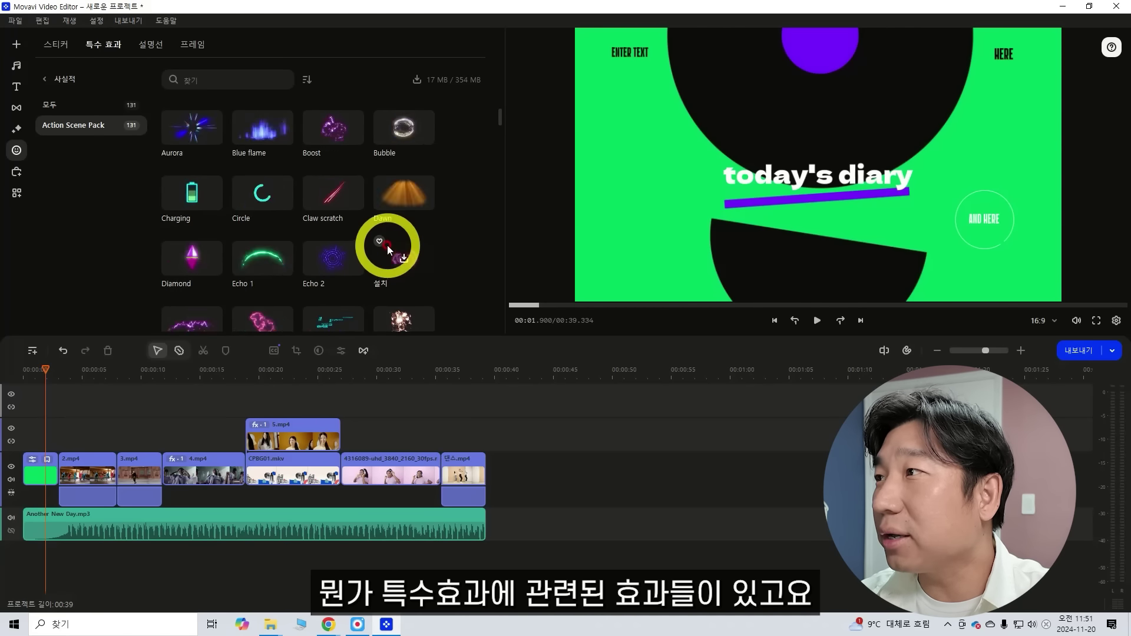
pyautogui.click(47, 80)
pyautogui.click(48, 80)
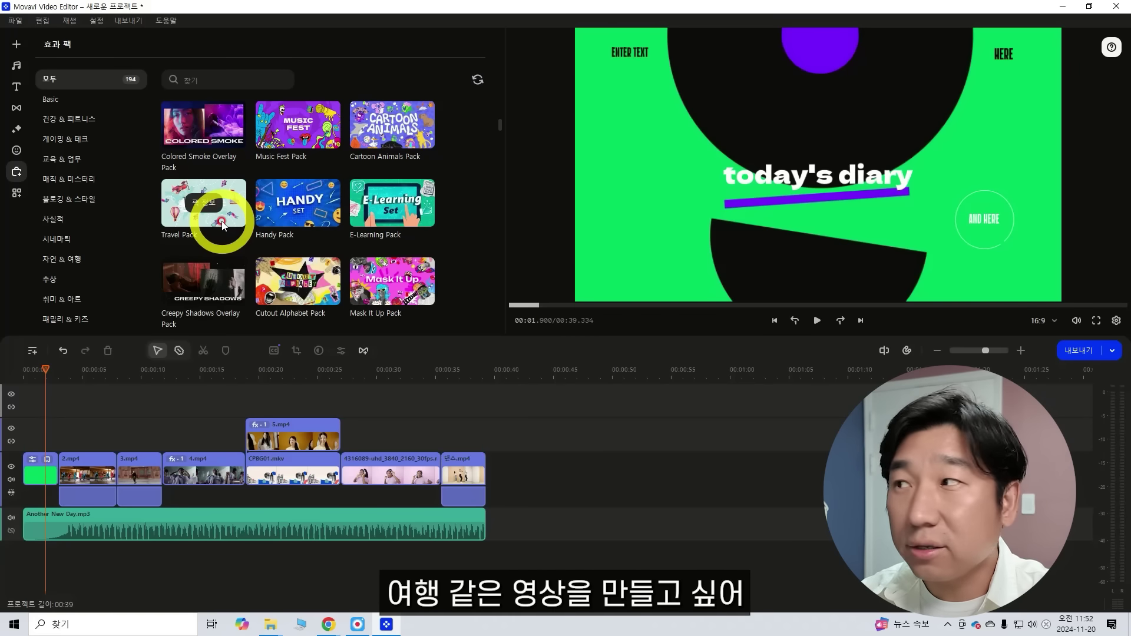
pyautogui.click(204, 205)
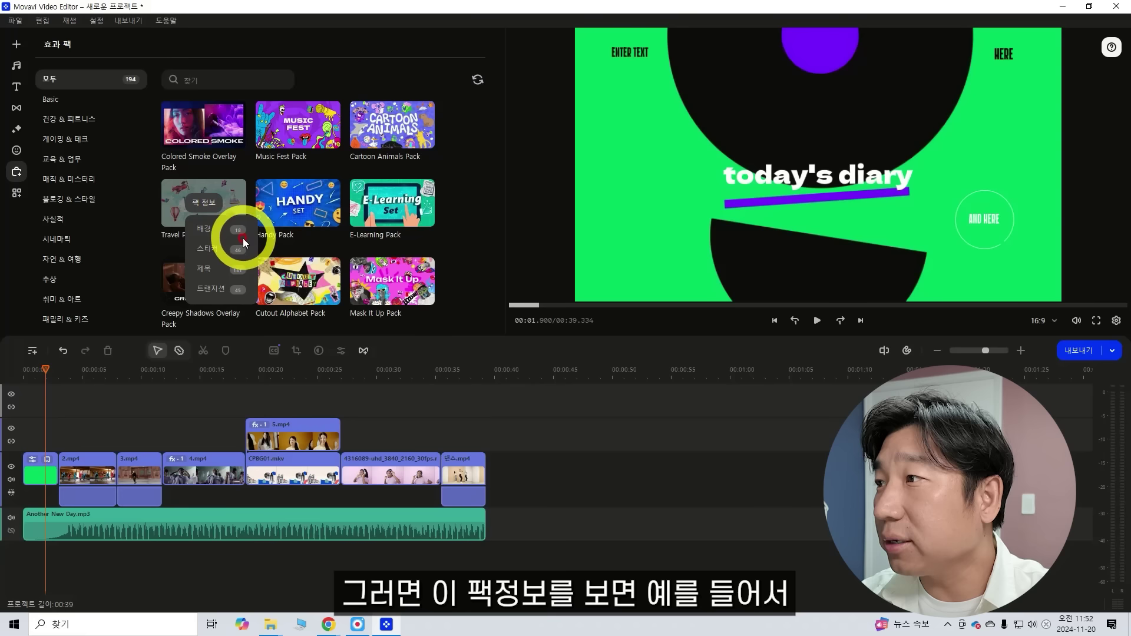
pyautogui.click(217, 247)
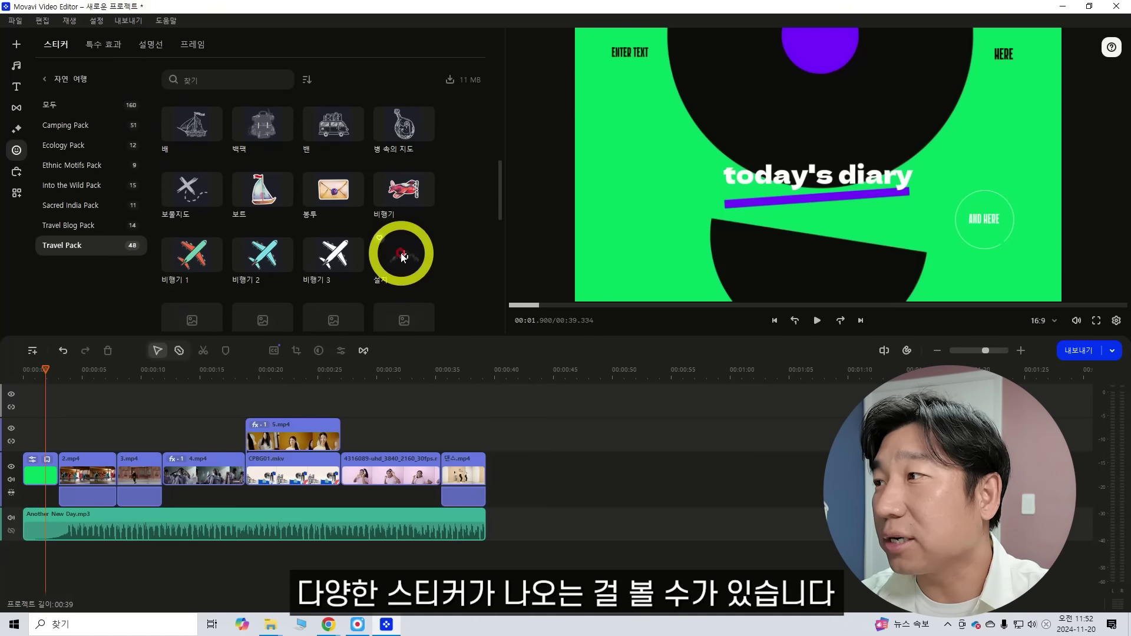
# - Place the Echo 3 special effect from the Action Scene Pack on the overlay track above 3.mp4 and play it
pyautogui.click(135, 390)
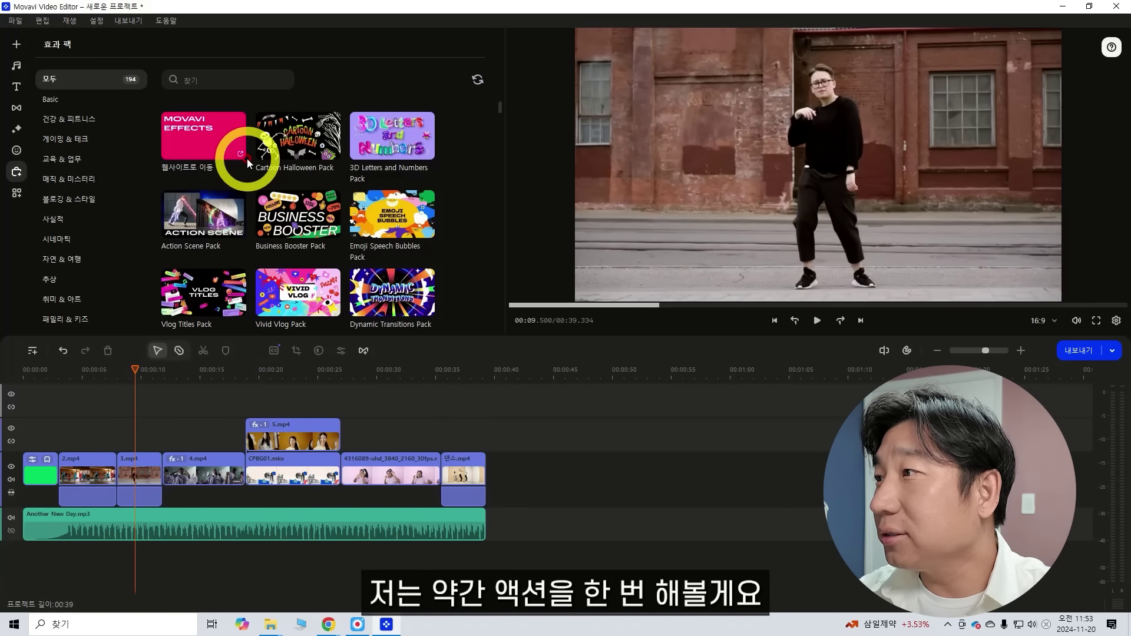
pyautogui.moveTo(213, 214)
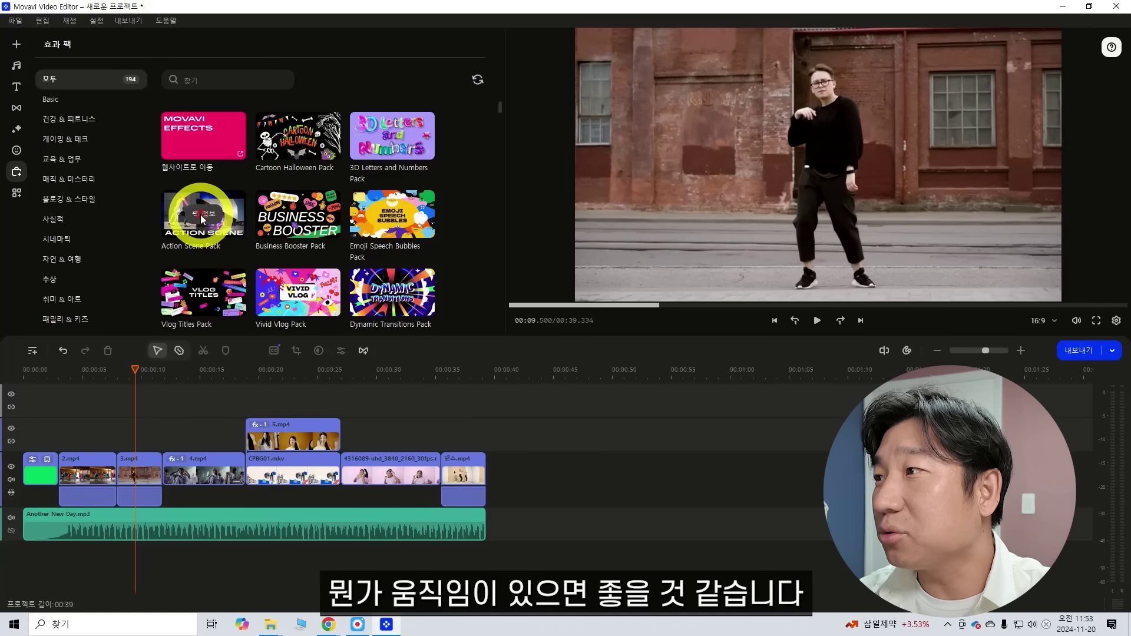
pyautogui.click(215, 244)
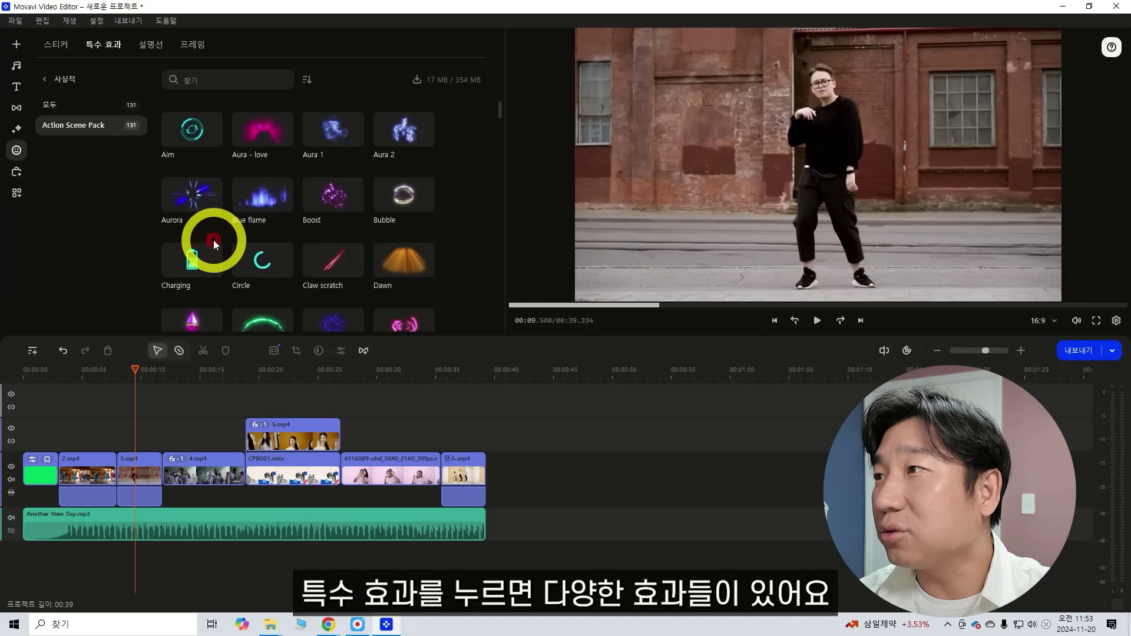
pyautogui.scroll(-1, 354, 224)
pyautogui.scroll(-1, 294, 236)
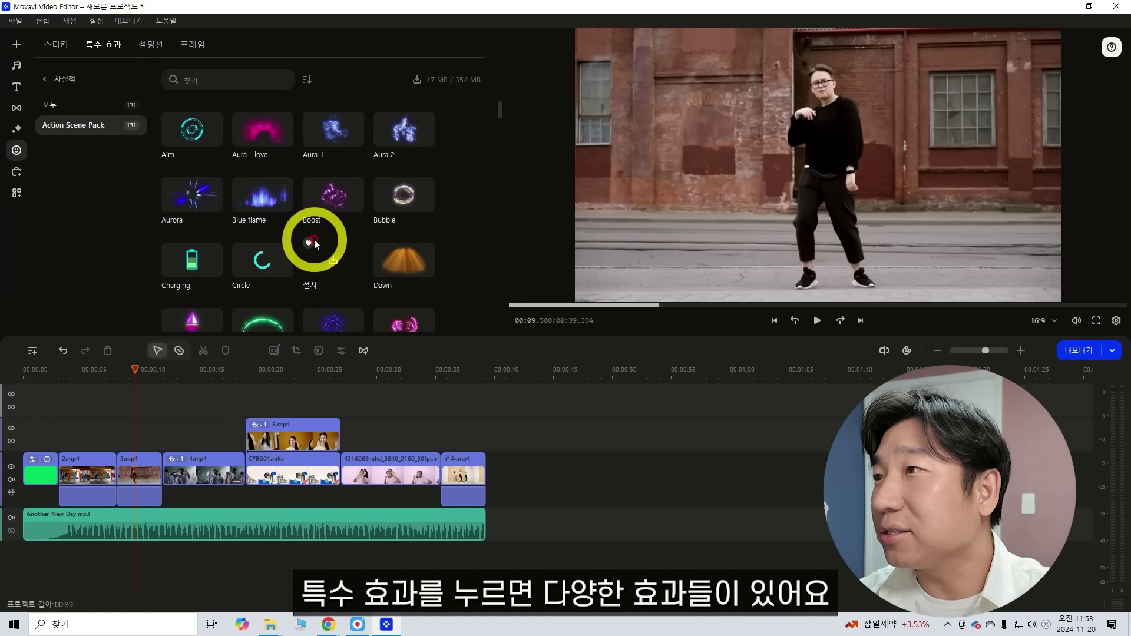
pyautogui.moveTo(422, 235)
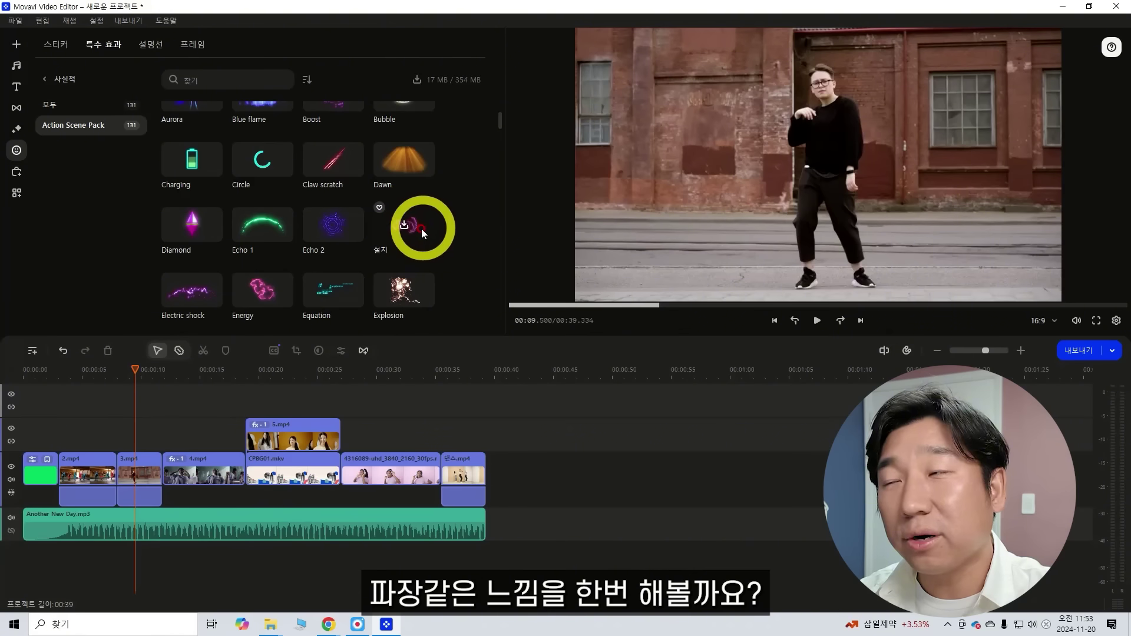
pyautogui.click(415, 230)
pyautogui.moveTo(407, 229); pyautogui.dragTo(124, 439)
pyautogui.click(816, 321)
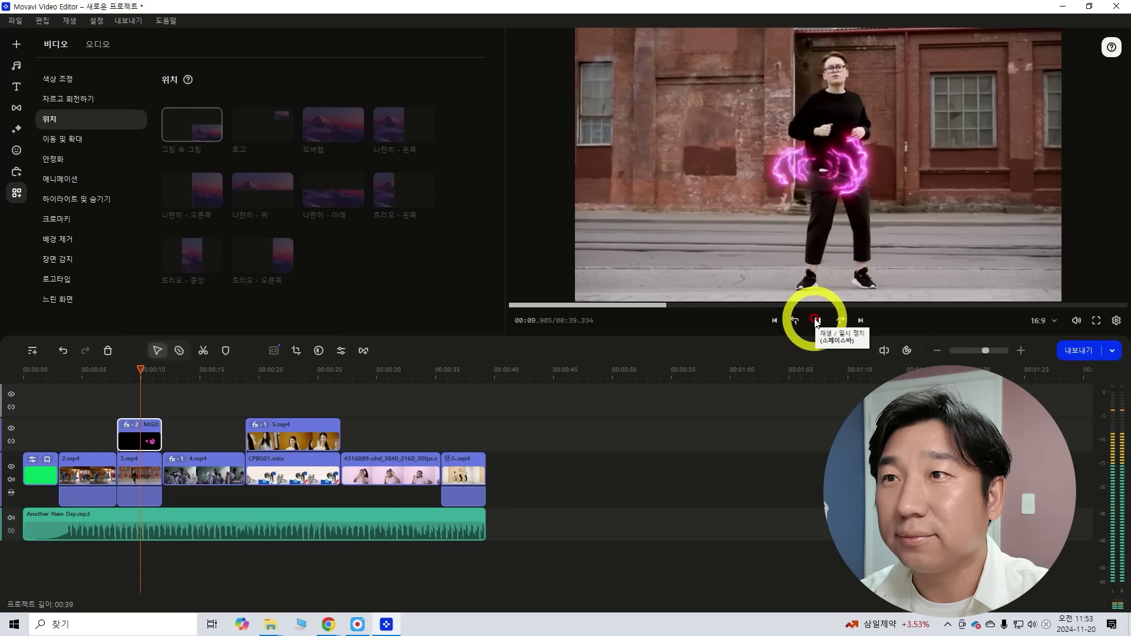
pyautogui.click(816, 322)
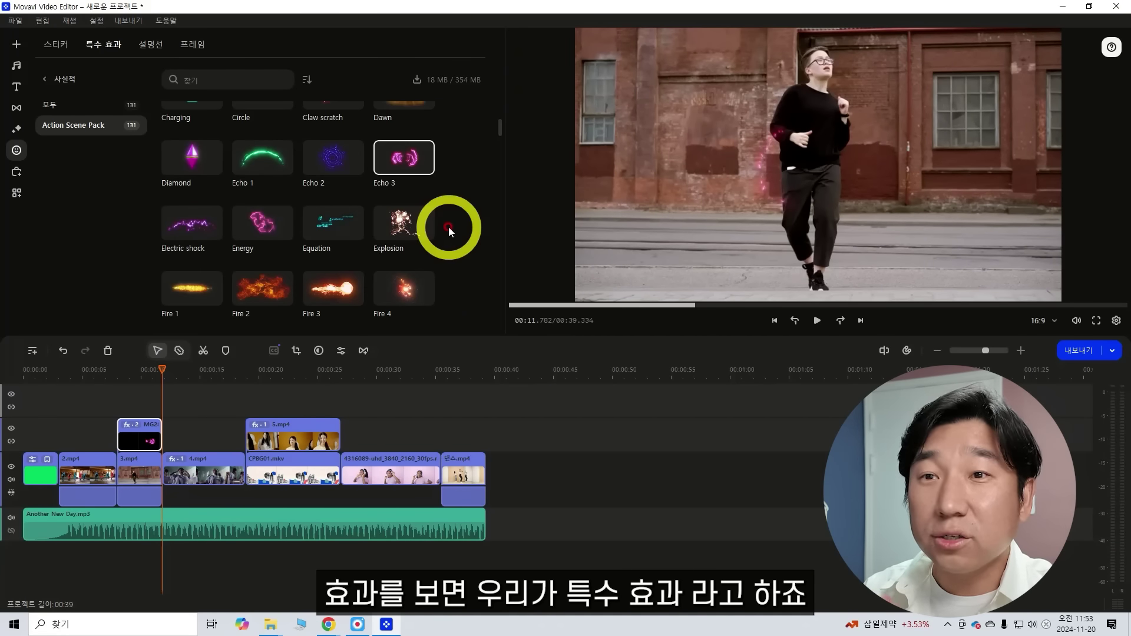
# - Add the Fire 15 special effect on the overlay track above the Echo 3 clip, starting together with 3.mp4
pyautogui.scroll(-1, 449, 231)
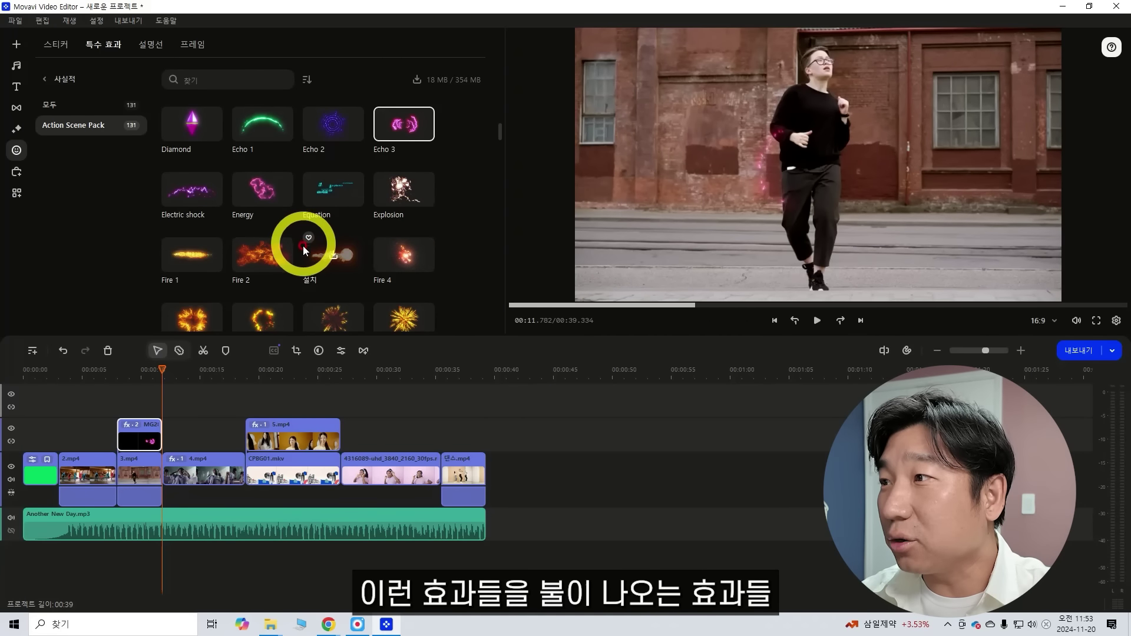
pyautogui.scroll(-5, 320, 250)
pyautogui.scroll(-1, 397, 221)
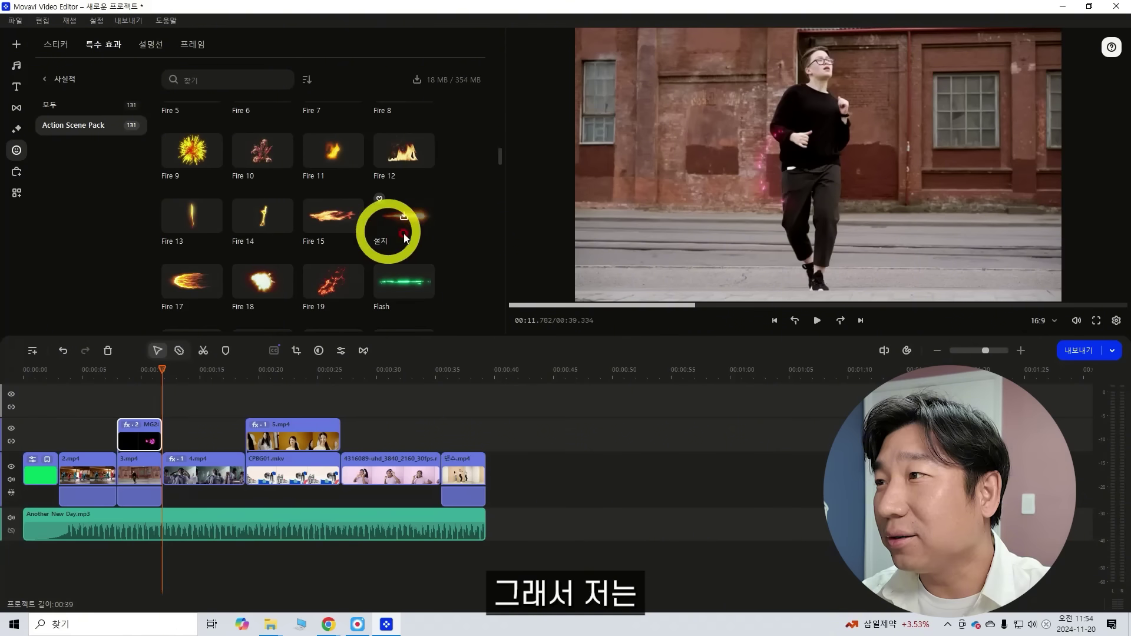
pyautogui.moveTo(334, 219); pyautogui.dragTo(139, 396)
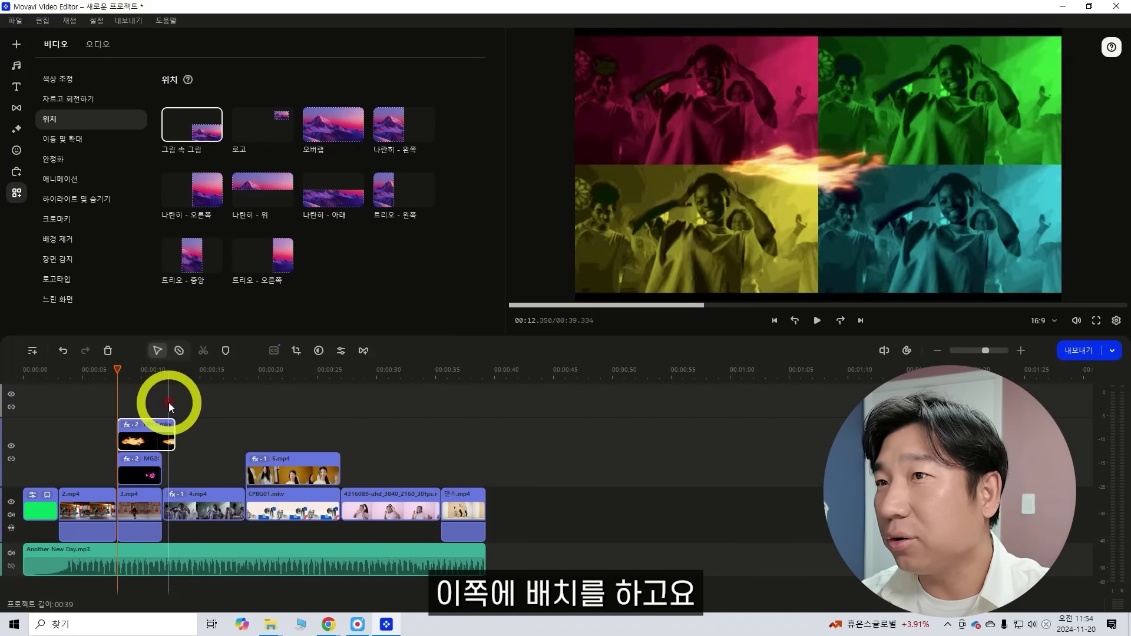
# - Move the fire effect to the right of the dancer, trim it to the end of 3.mp4 and play the result
pyautogui.moveTo(839, 179); pyautogui.dragTo(1005, 199)
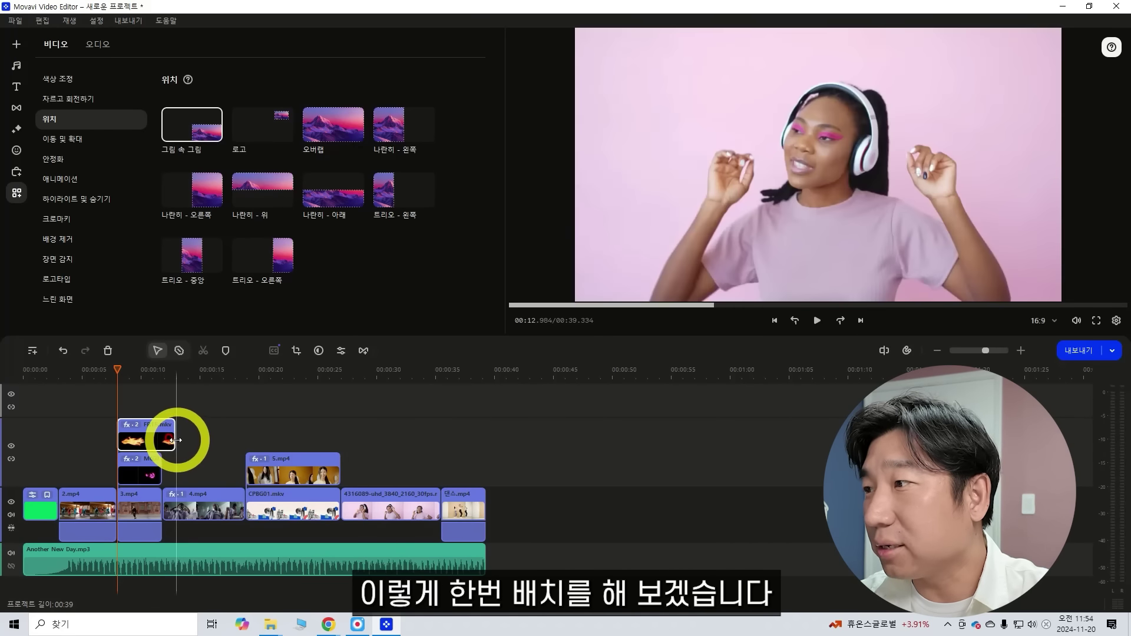
pyautogui.moveTo(175, 435); pyautogui.dragTo(162, 435)
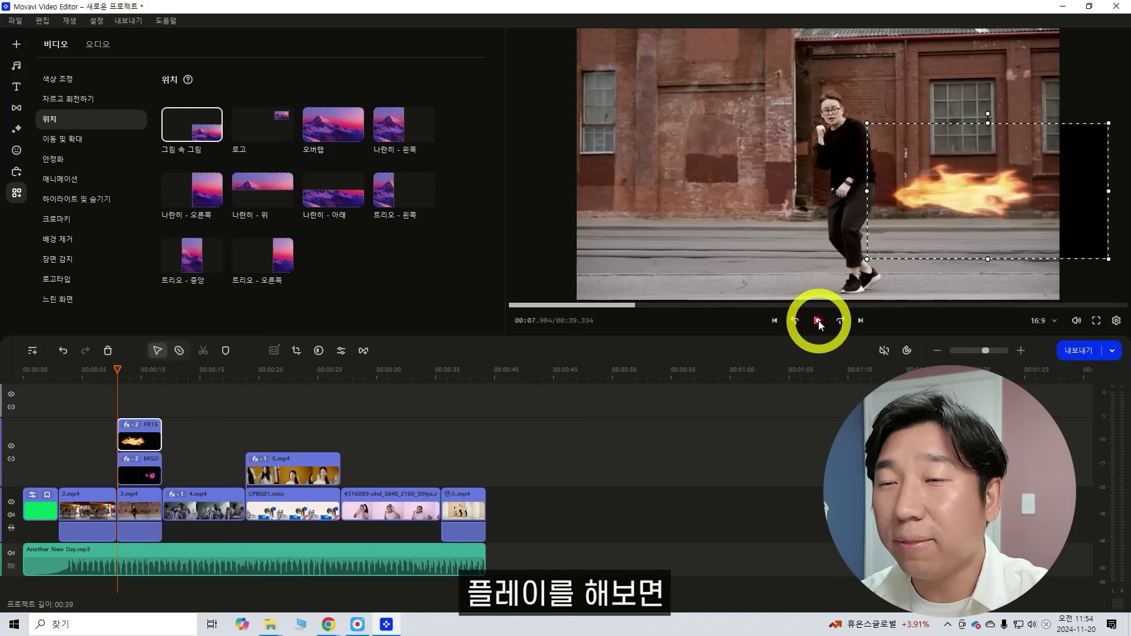
pyautogui.click(819, 322)
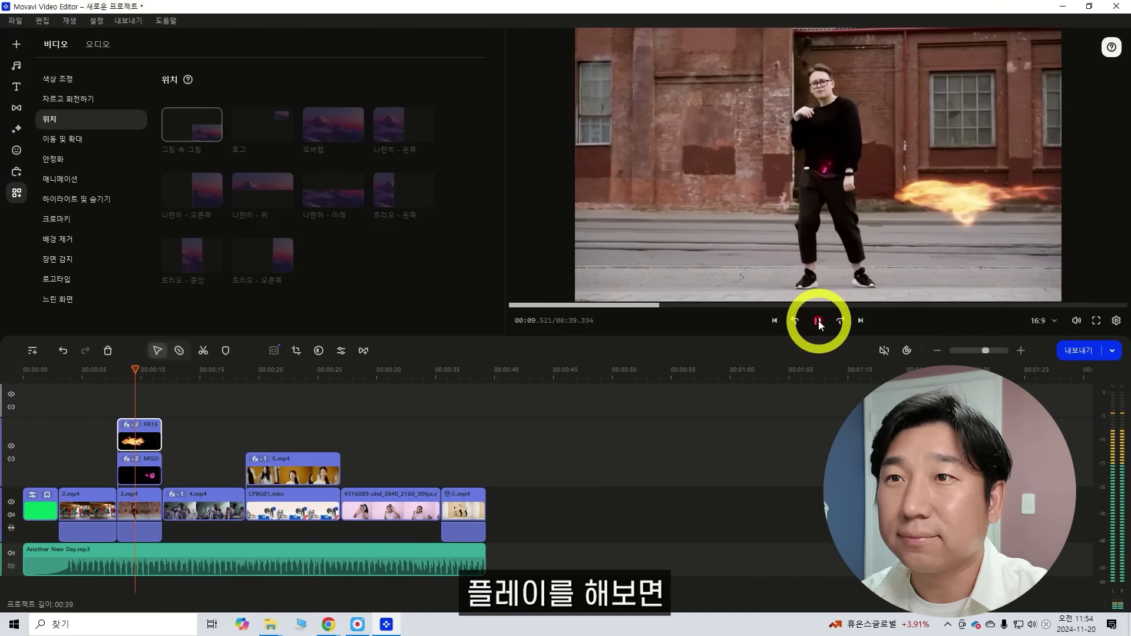
pyautogui.click(818, 322)
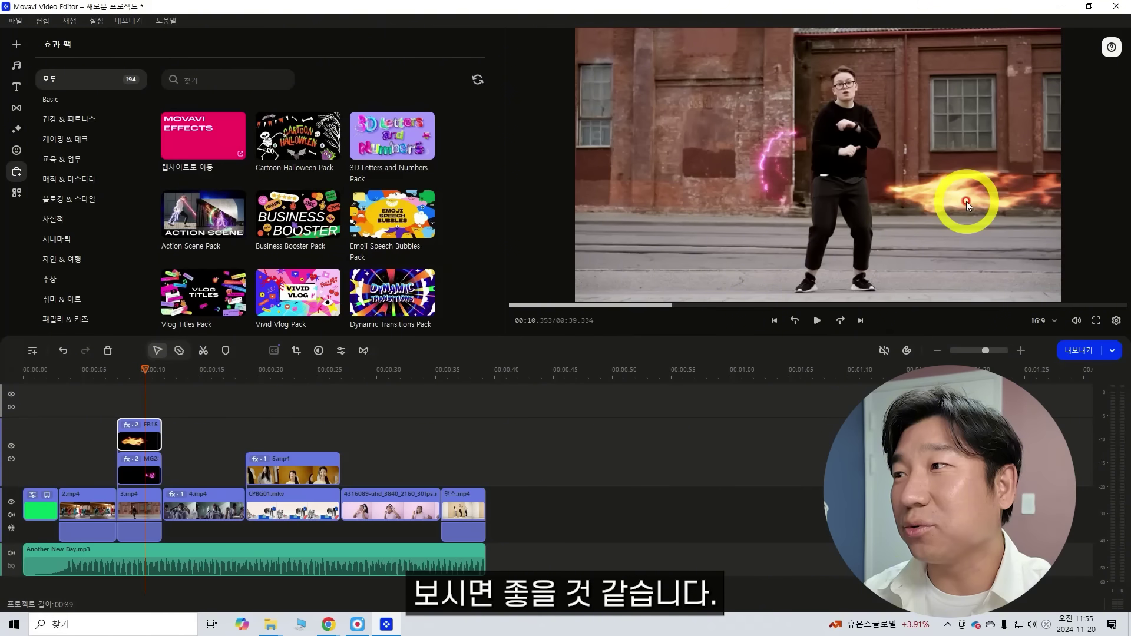
# - Add the Disco Glasses sticker from the Mask It Up Pack over the whole of 3.mp4, shrunk to fit the dancer's eyes
pyautogui.scroll(-5, 412, 236)
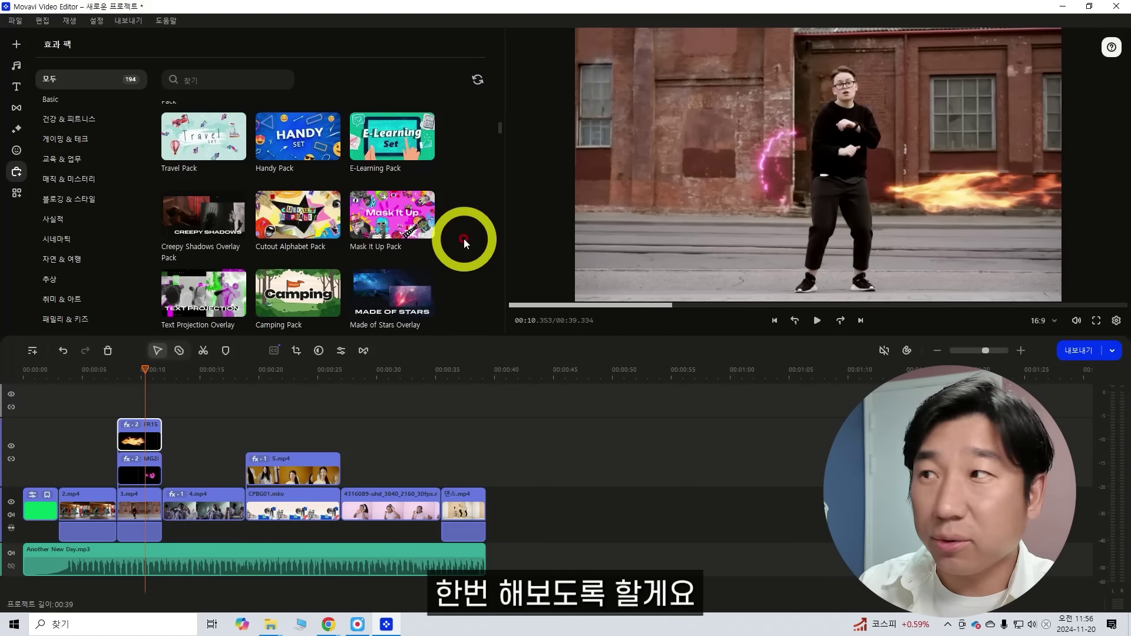
pyautogui.moveTo(380, 215)
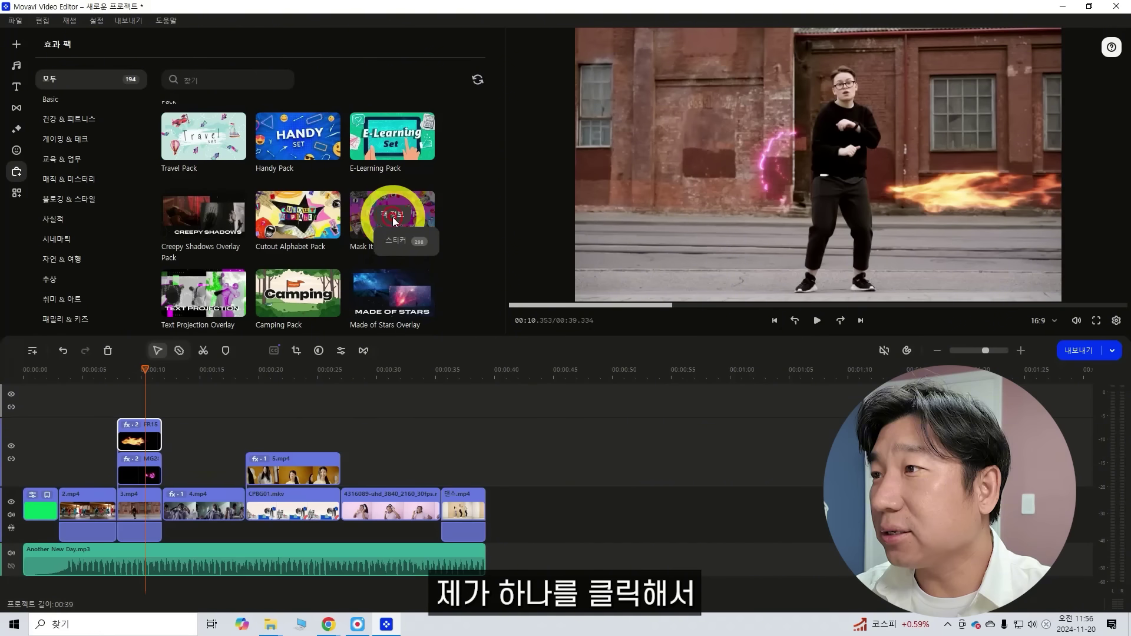
pyautogui.click(397, 241)
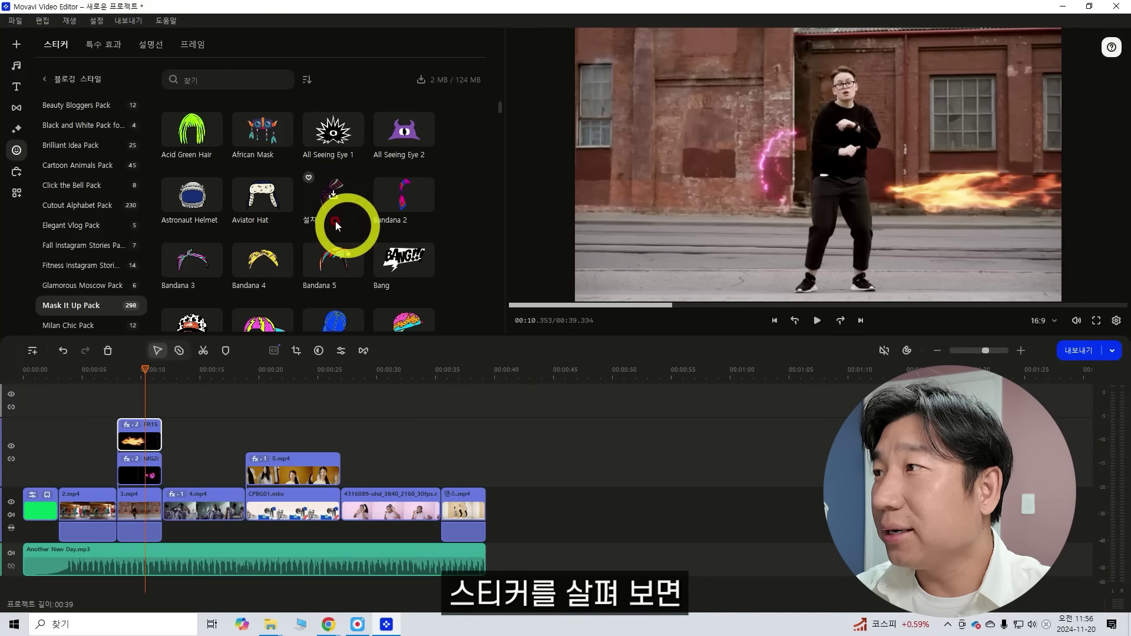
pyautogui.scroll(-2, 259, 189)
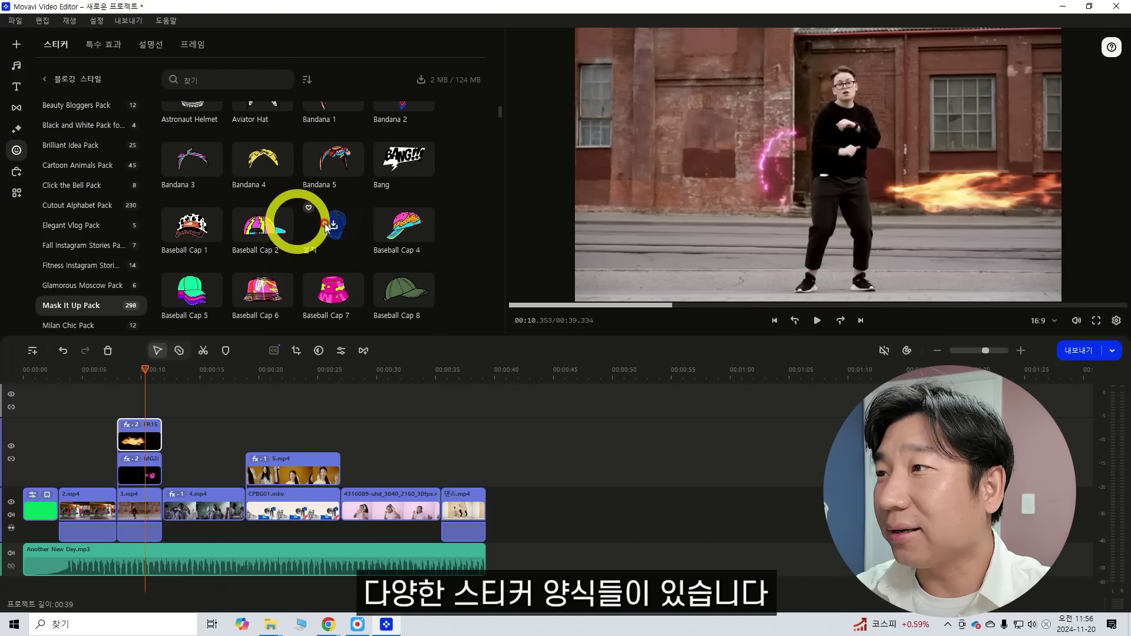
pyautogui.scroll(-3, 283, 224)
pyautogui.moveTo(192, 200); pyautogui.dragTo(126, 406)
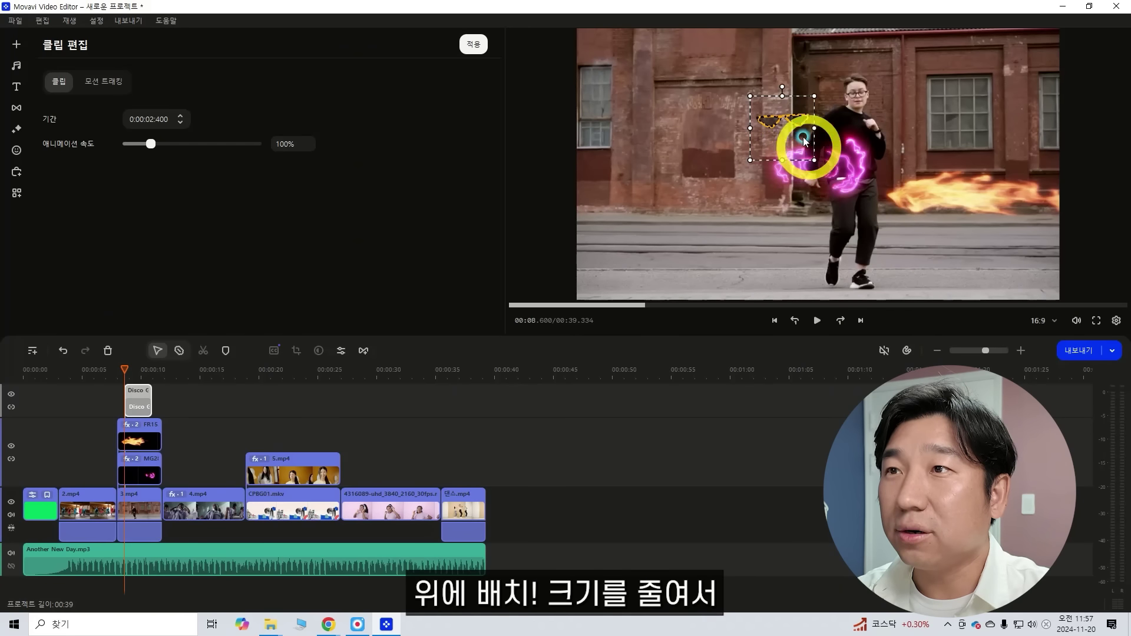
pyautogui.moveTo(805, 140); pyautogui.dragTo(861, 92)
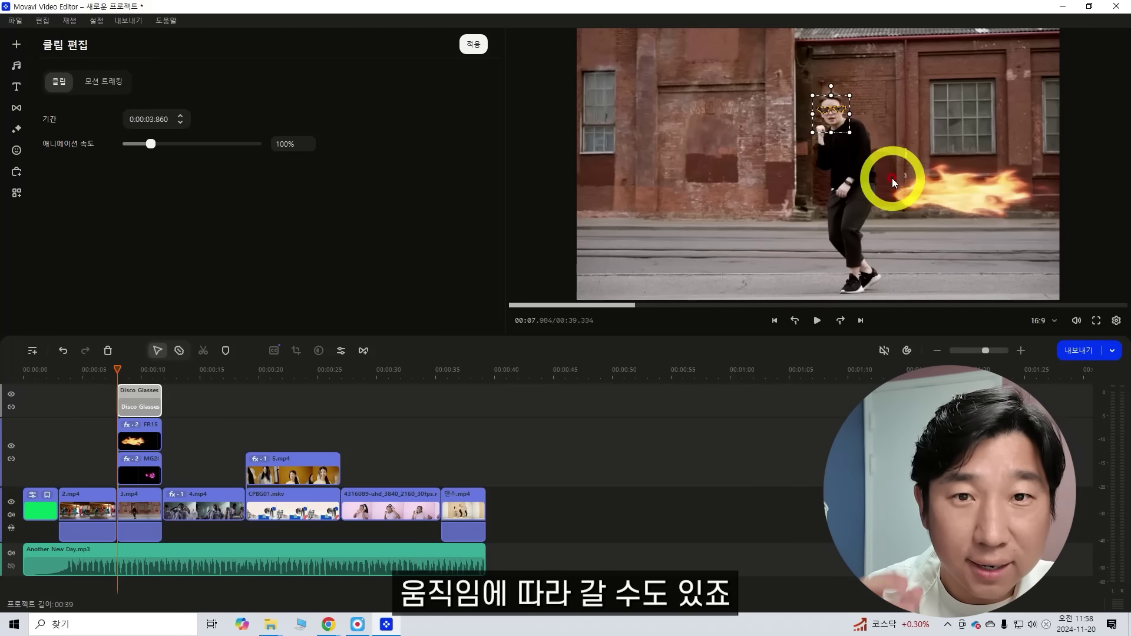
# - Motion-track the Disco Glasses sticker to the dancer's face with precise tracking (정밀 트래킹) and play it
pyautogui.click(120, 89)
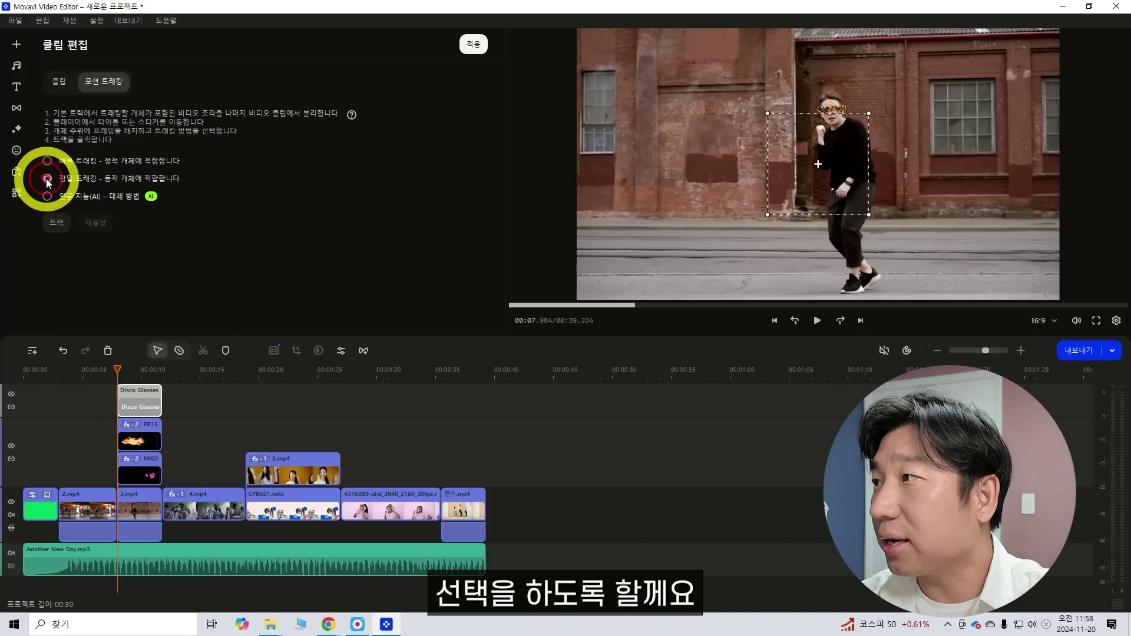
pyautogui.moveTo(843, 169); pyautogui.dragTo(830, 122)
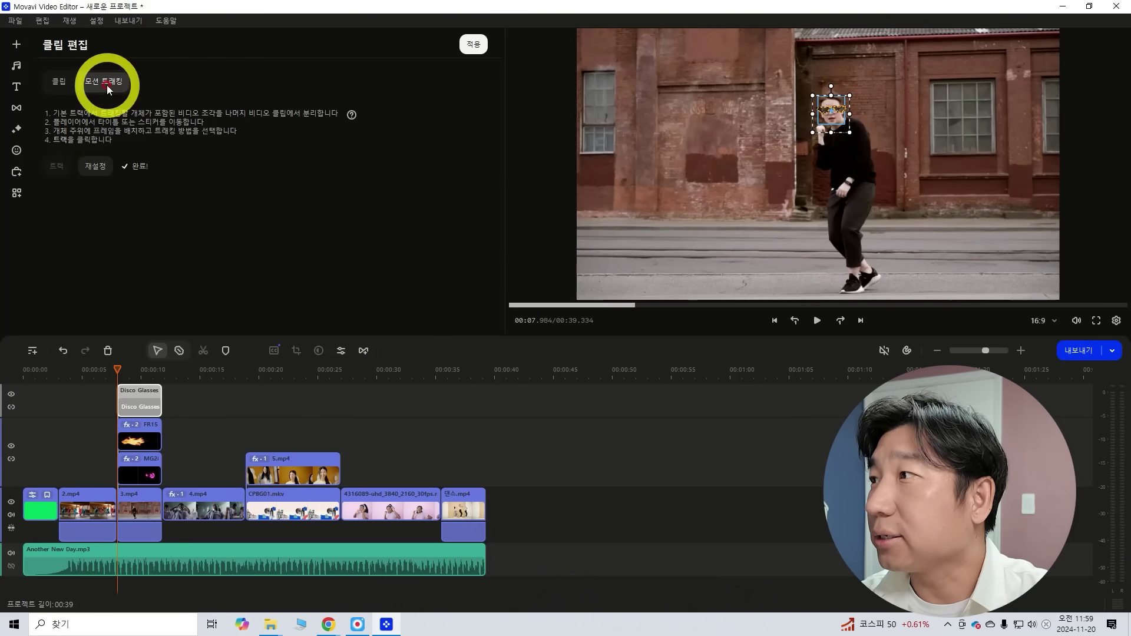
pyautogui.click(58, 165)
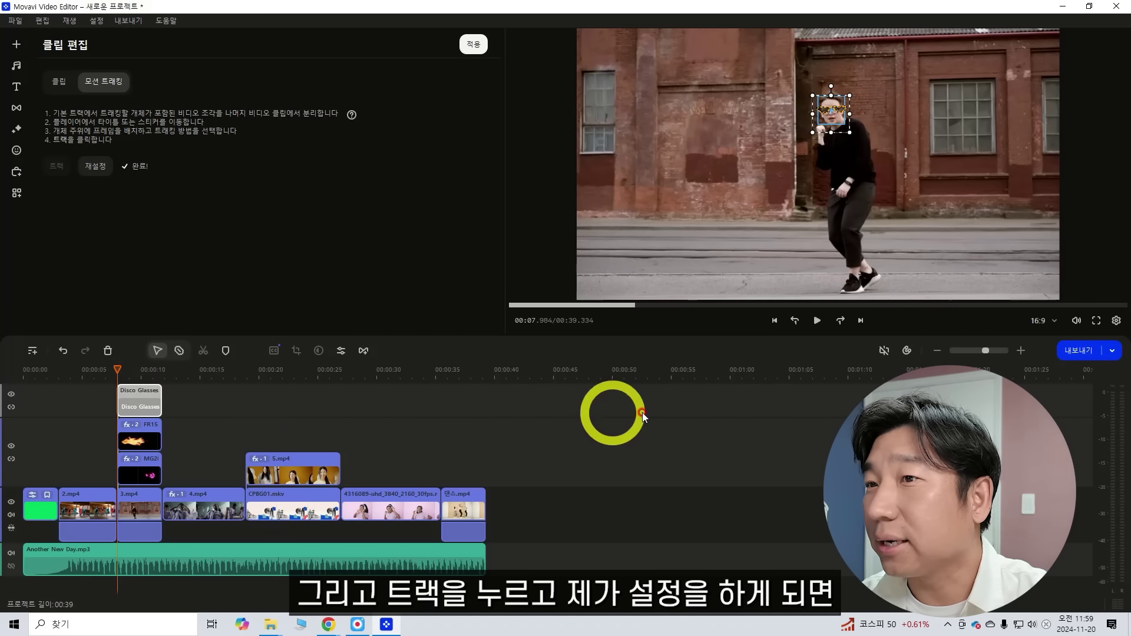
pyautogui.click(819, 329)
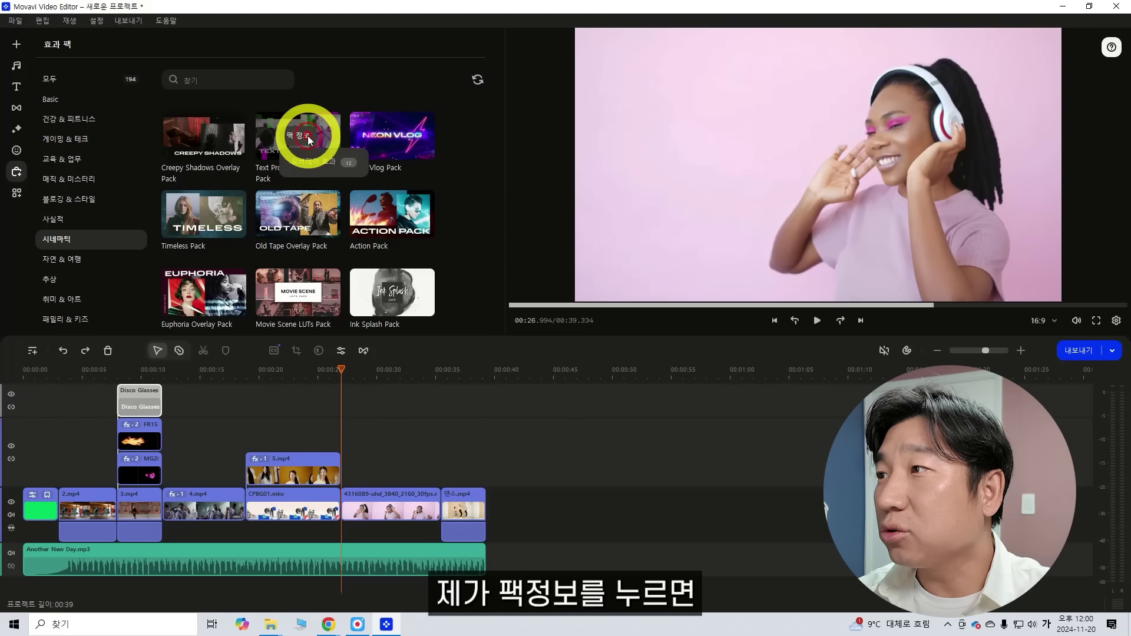
# - Apply the Text Projection 2 overlay effect from the Text Projection Overlay pack to the pink-background headphones clip and play it
pyautogui.click(310, 163)
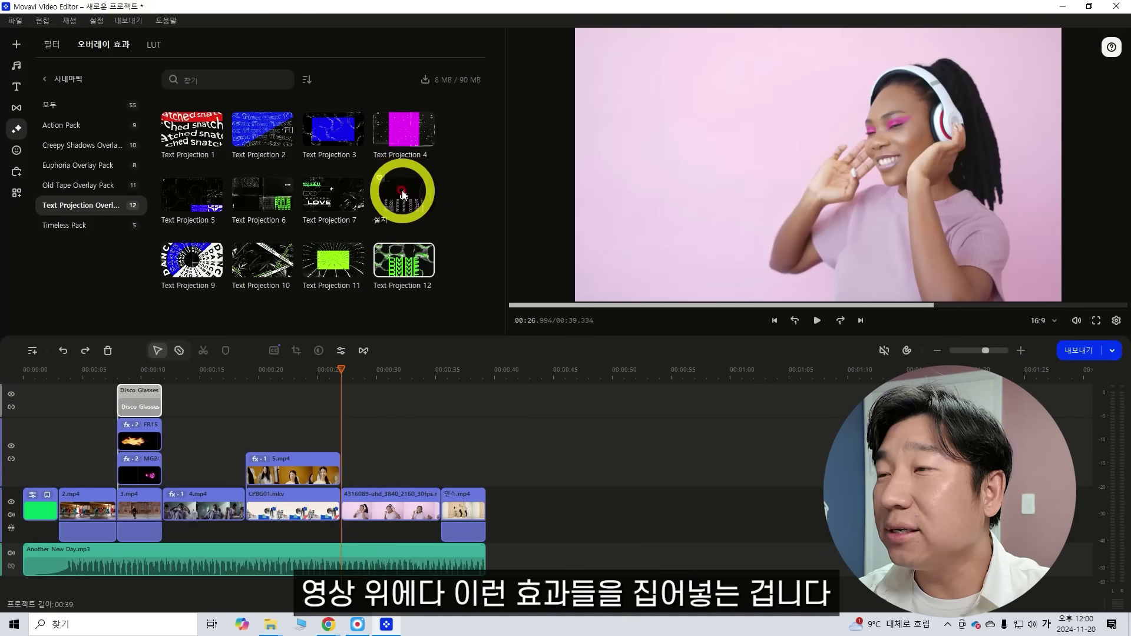
pyautogui.click(267, 241)
pyautogui.click(259, 131)
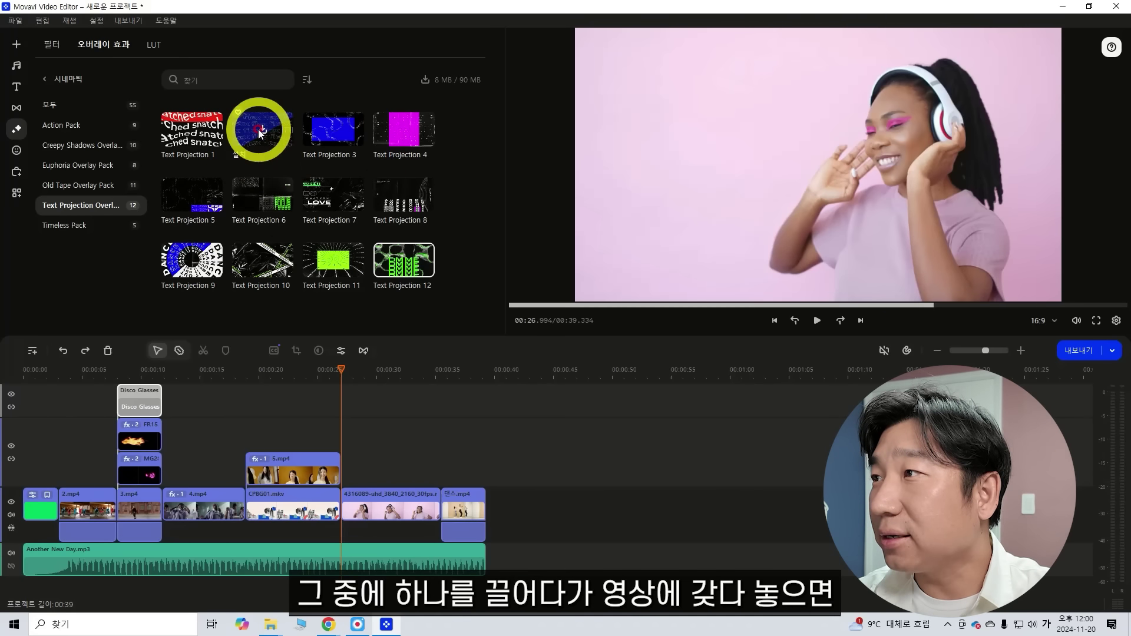
pyautogui.moveTo(259, 134); pyautogui.dragTo(379, 510)
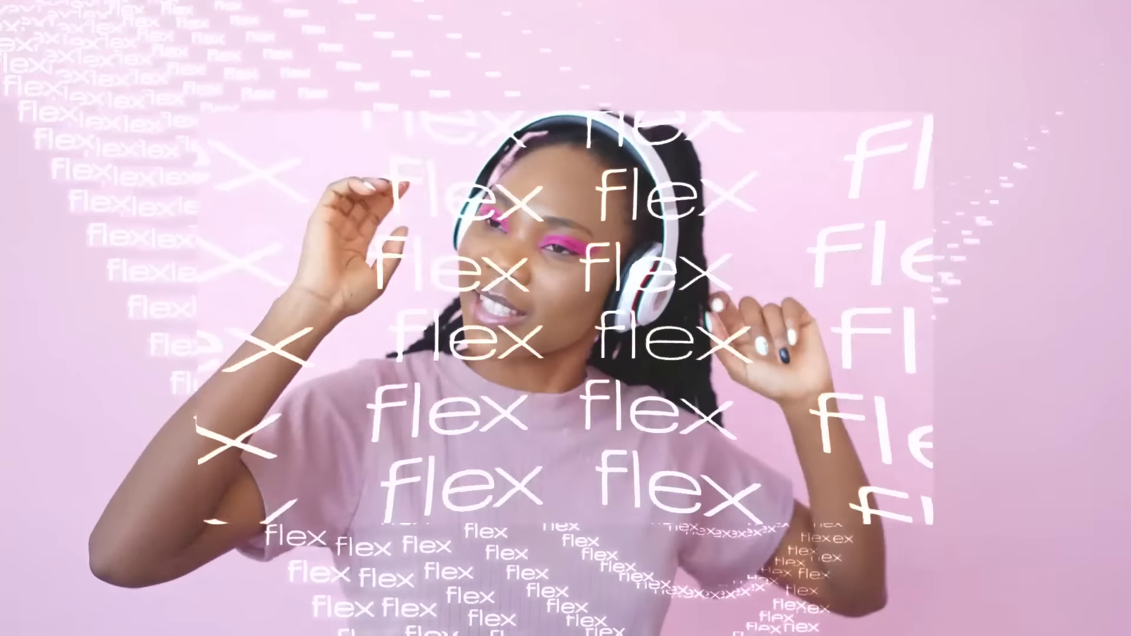
pyautogui.click(820, 321)
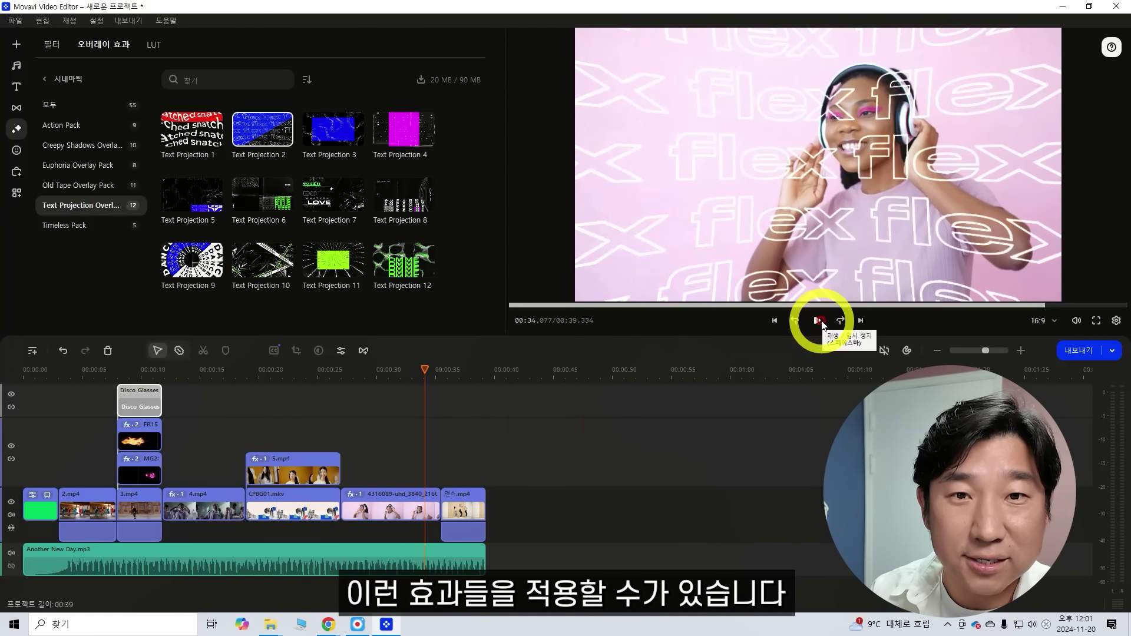